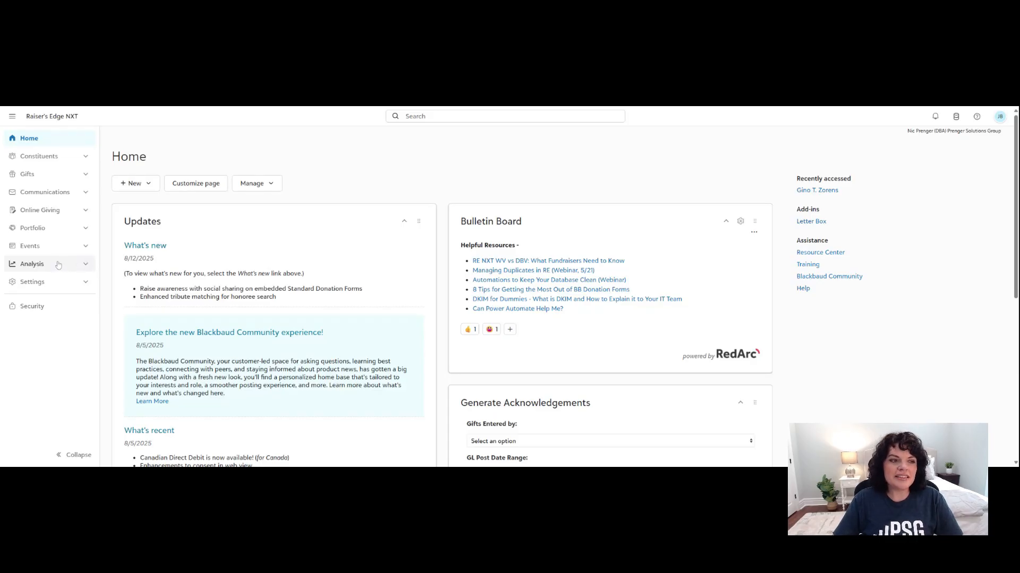
# Open the Actions table from the table settings.
pyautogui.click(75, 286)
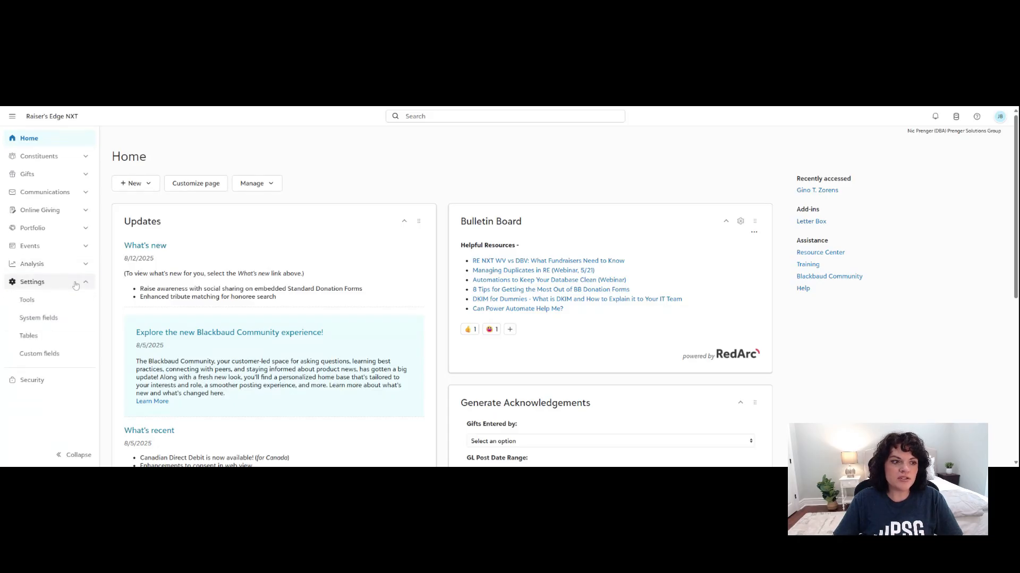
pyautogui.click(29, 337)
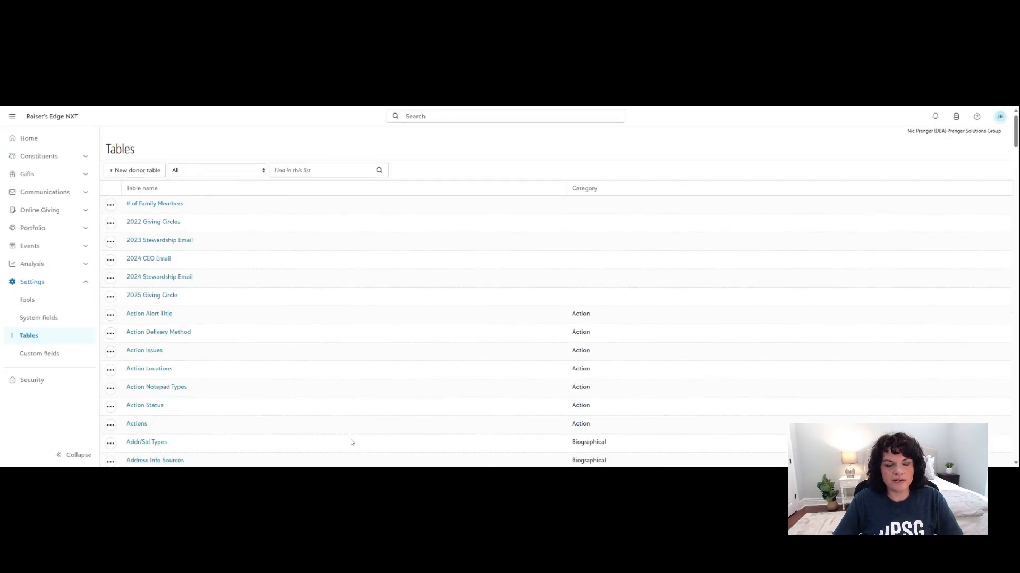
pyautogui.scroll(-3, 350, 336)
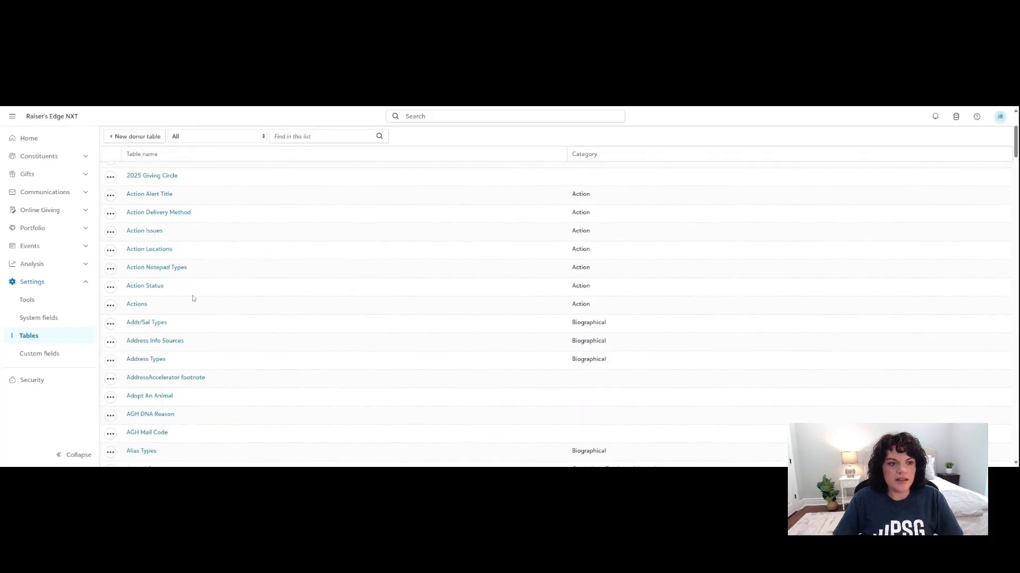
pyautogui.click(137, 306)
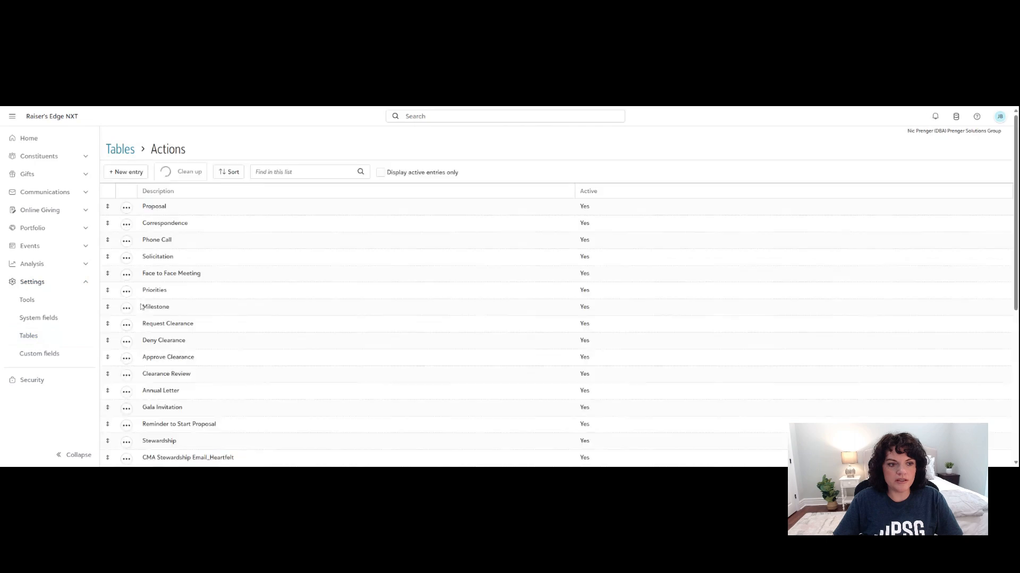
# Sort the Actions table entries by description in A - Z, 1 - 9 order and look through the sorted list.
pyautogui.scroll(-5, 236, 290)
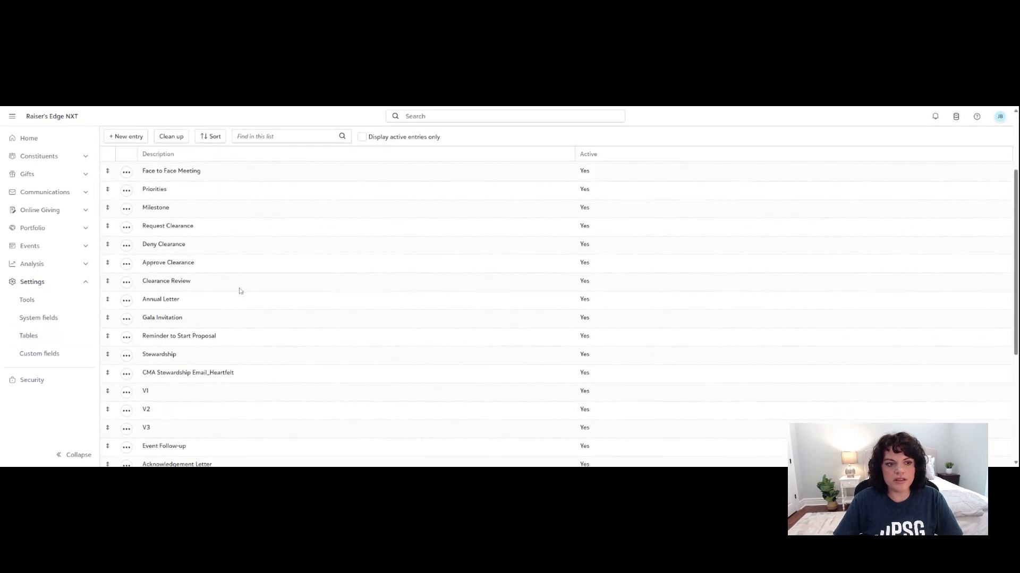
pyautogui.scroll(-1, 240, 291)
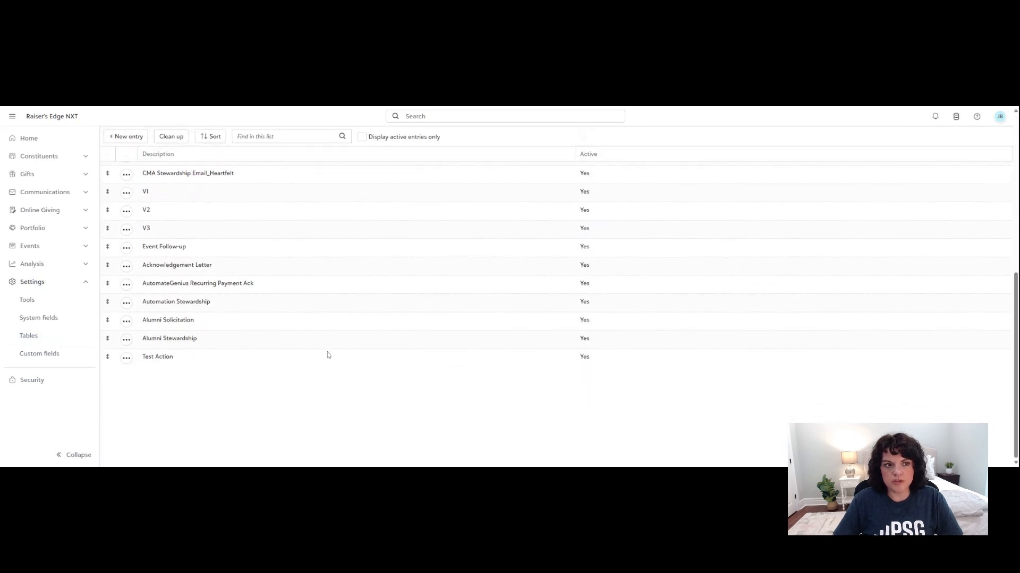
pyautogui.scroll(6, 354, 366)
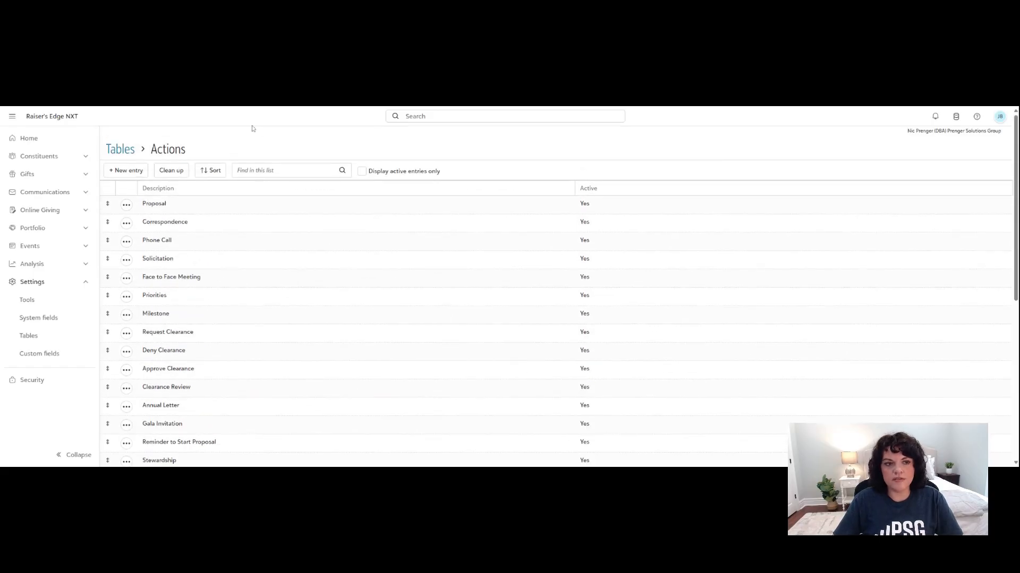
pyautogui.click(217, 173)
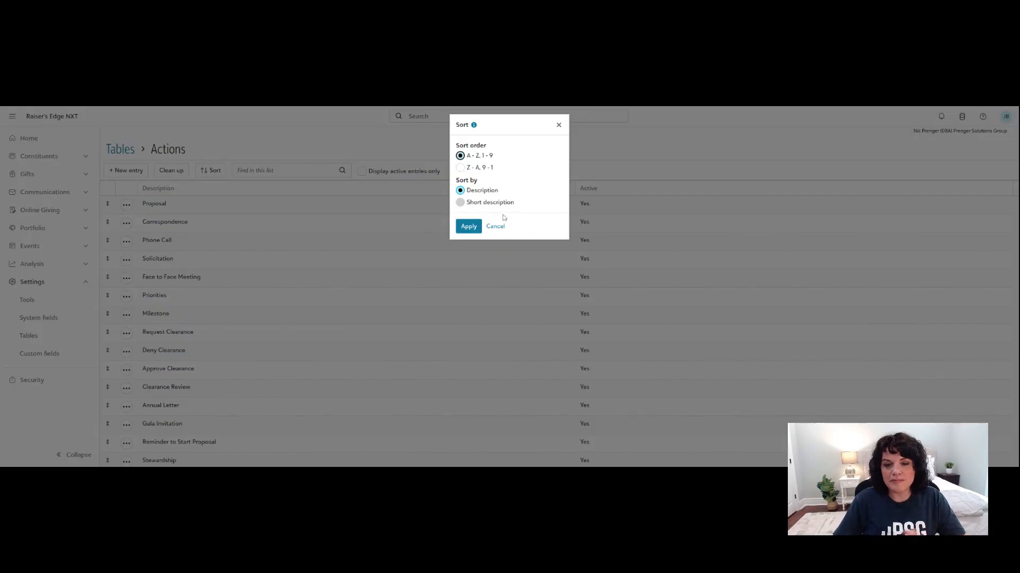
pyautogui.click(469, 228)
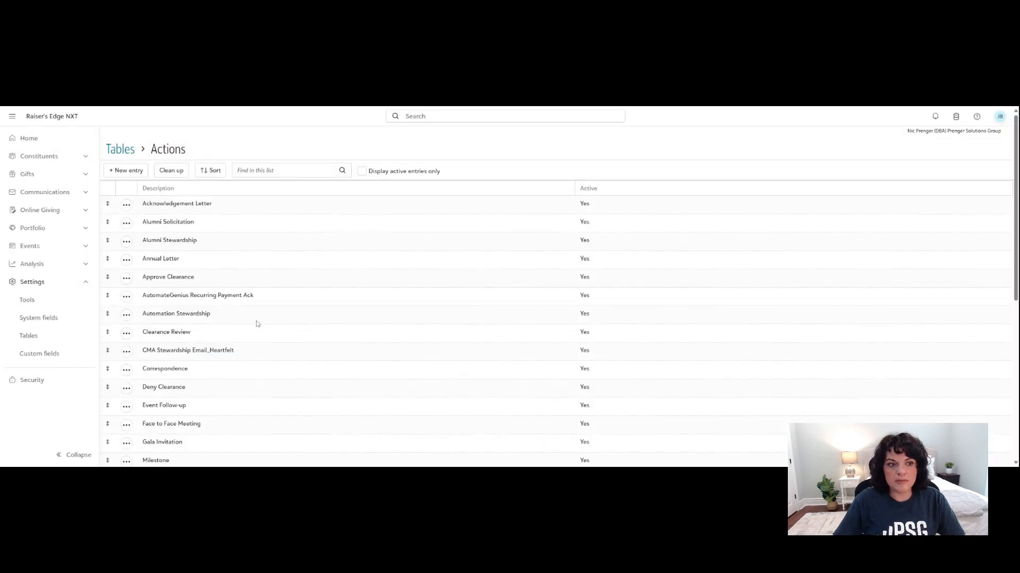
pyautogui.scroll(-1, 258, 324)
pyautogui.scroll(-5, 258, 323)
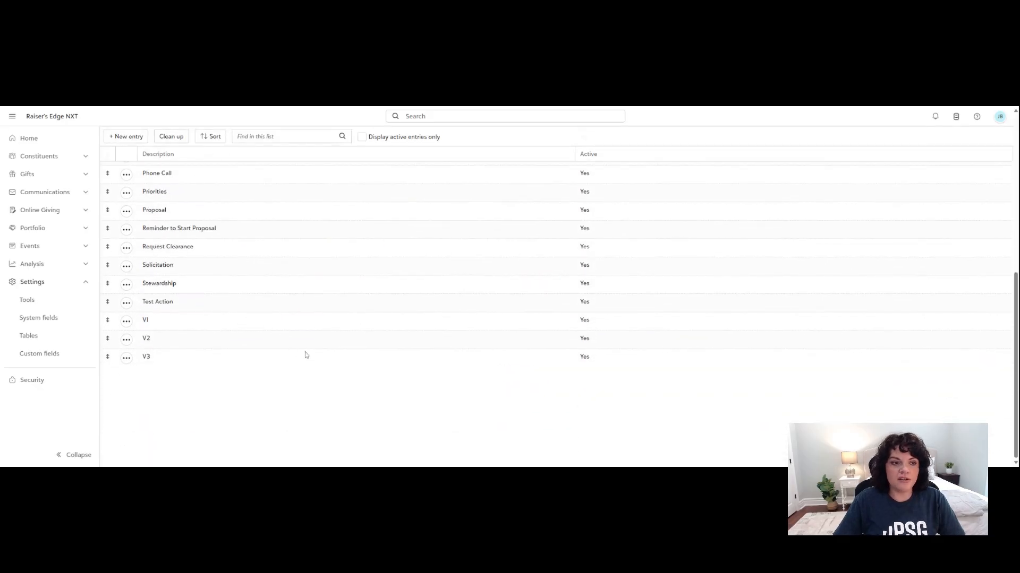
pyautogui.scroll(7, 307, 351)
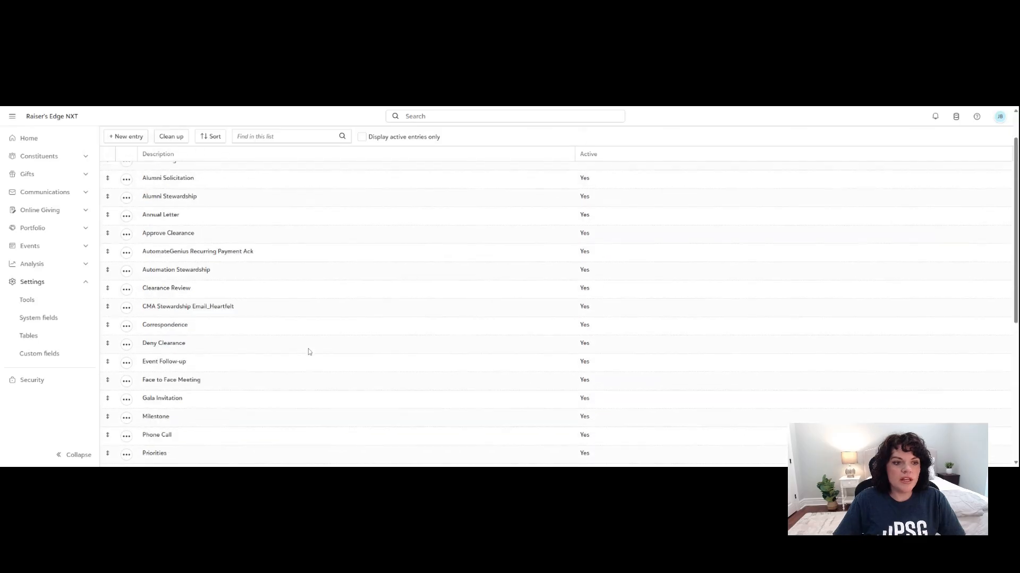
pyautogui.scroll(-5, 310, 346)
pyautogui.scroll(5, 311, 346)
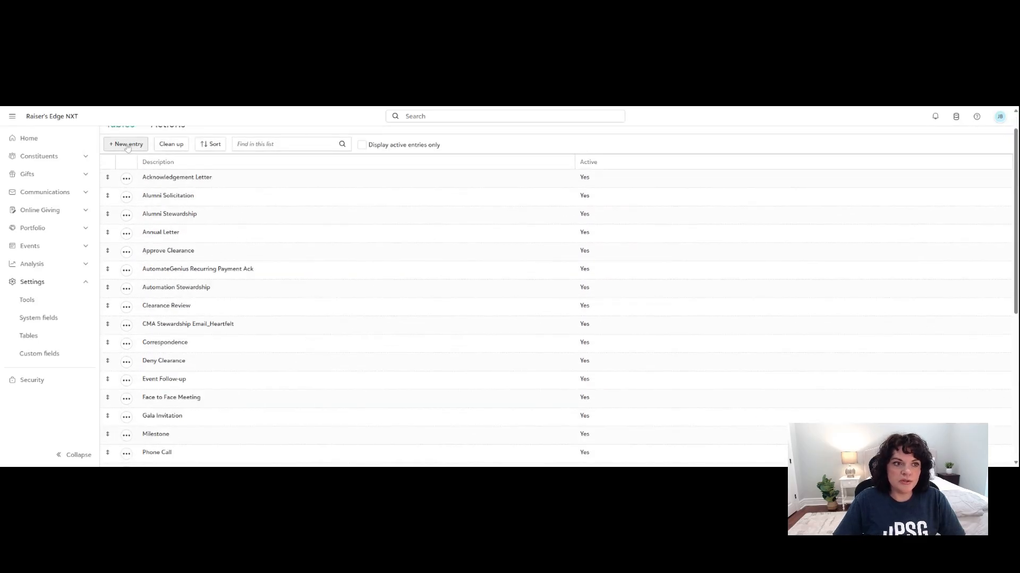
pyautogui.scroll(1, 128, 150)
pyautogui.click(131, 175)
pyautogui.click(432, 198)
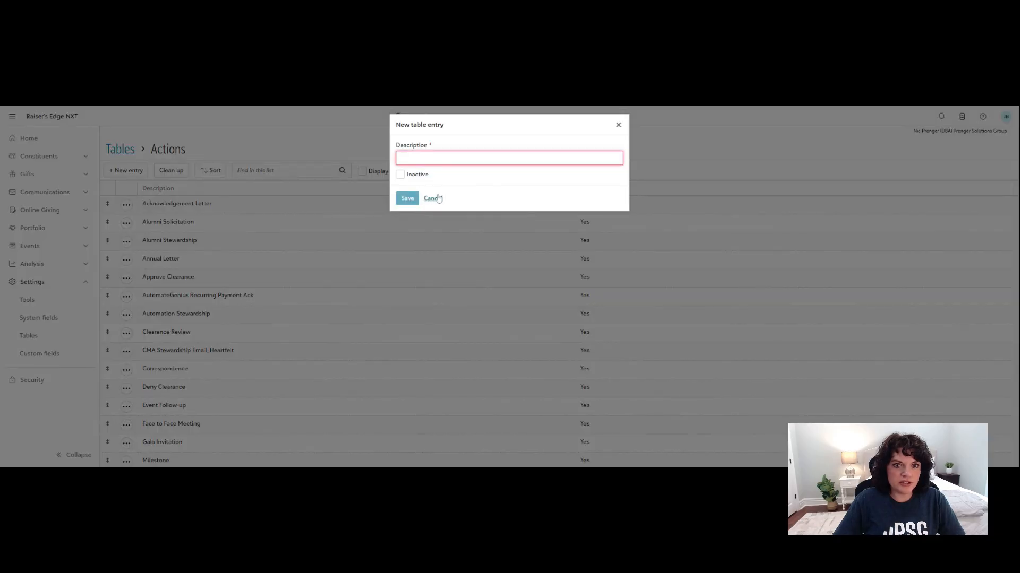
pyautogui.click(433, 209)
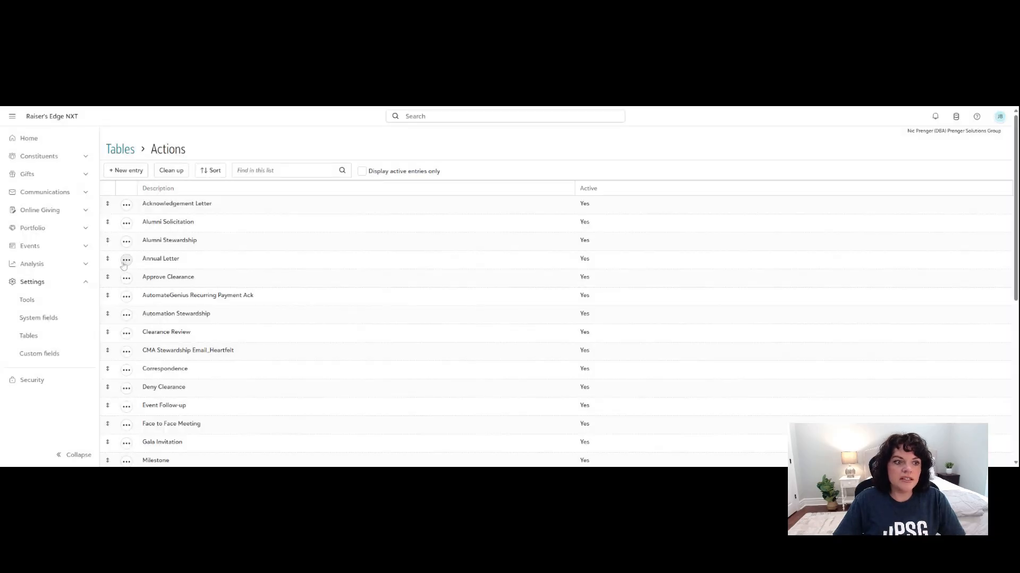
# Mark the Annual Letter entry in the Actions table as inactive and save it.
pyautogui.click(126, 263)
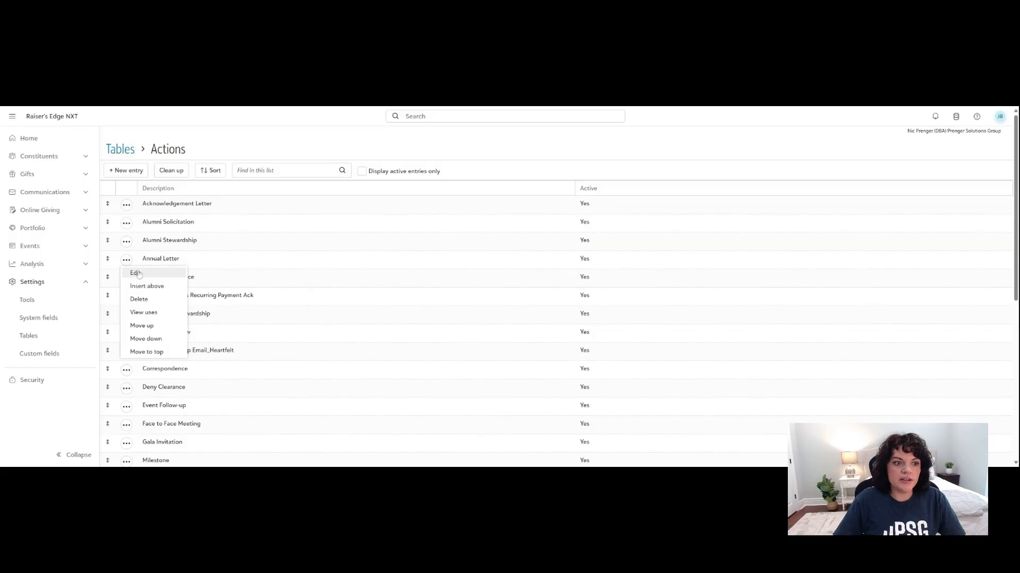
pyautogui.click(147, 274)
pyautogui.click(400, 174)
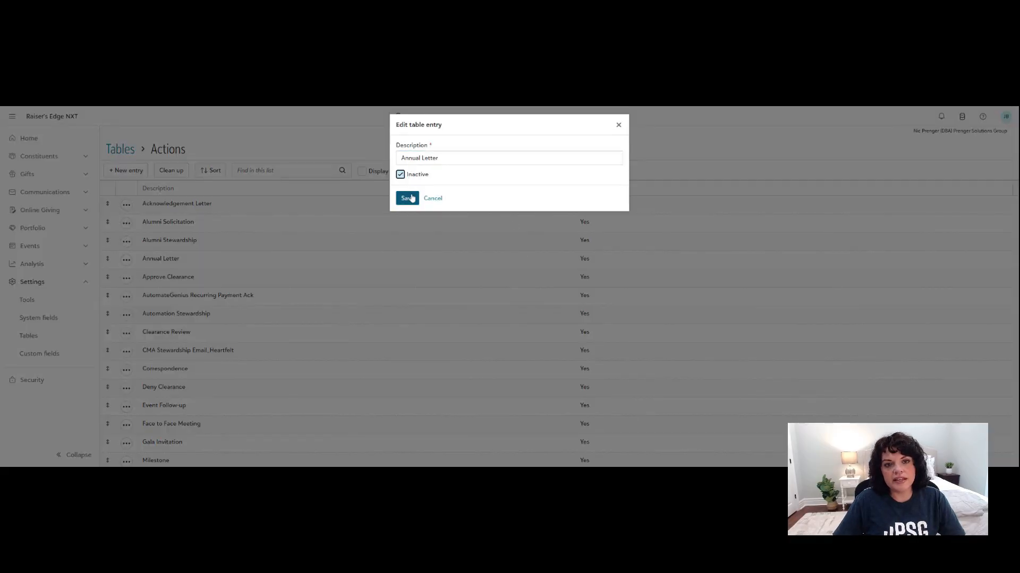
pyautogui.click(409, 200)
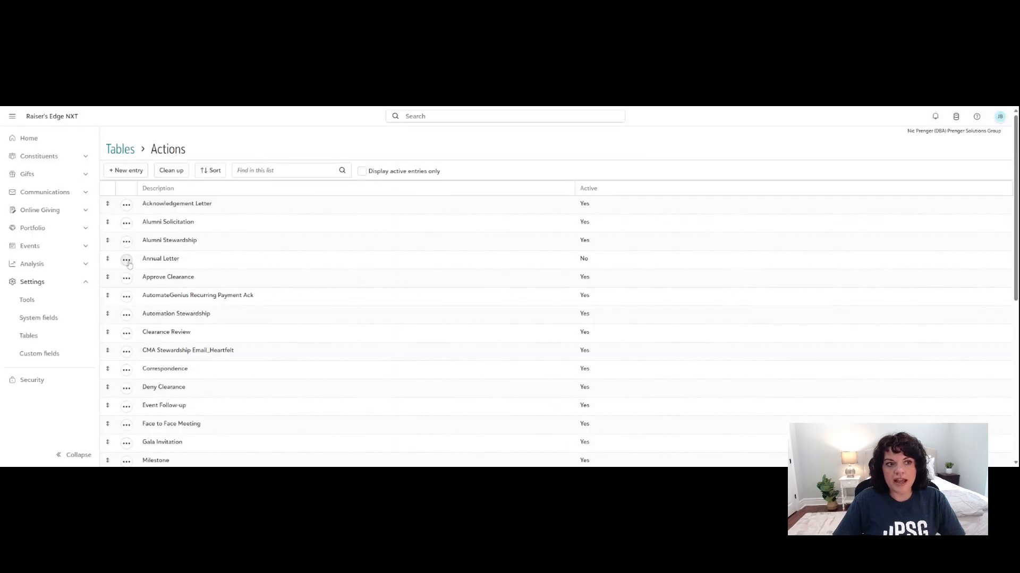
# Display only the active entries of the Actions table to review them, and bring the inactive entries back into the list.
pyautogui.click(362, 172)
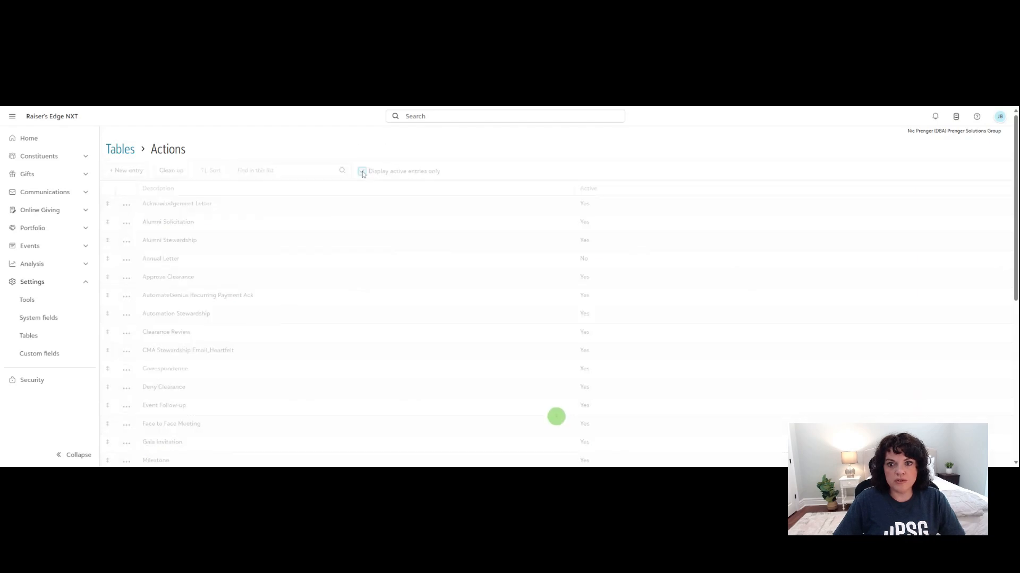
pyautogui.click(362, 171)
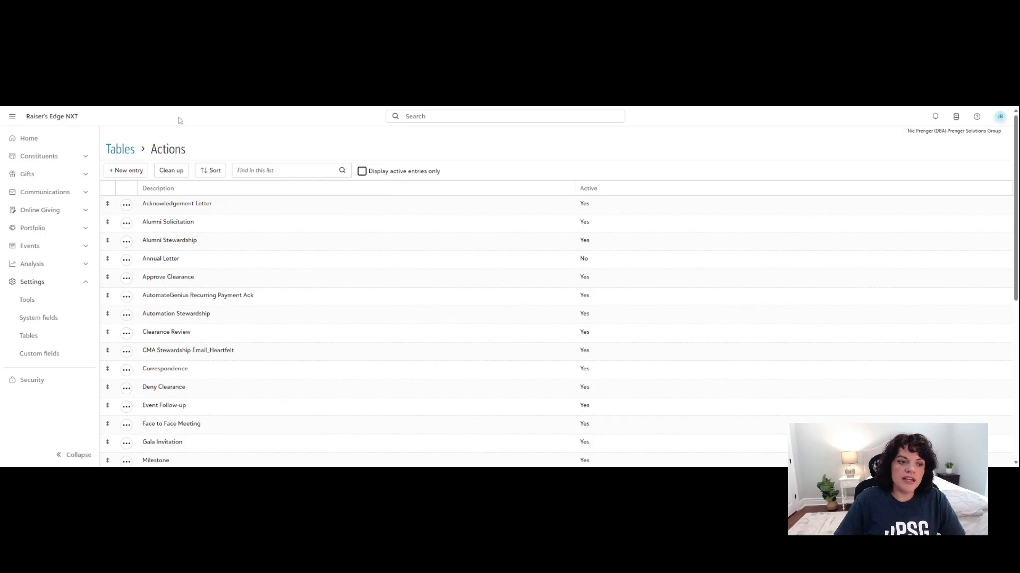
pyautogui.click(362, 172)
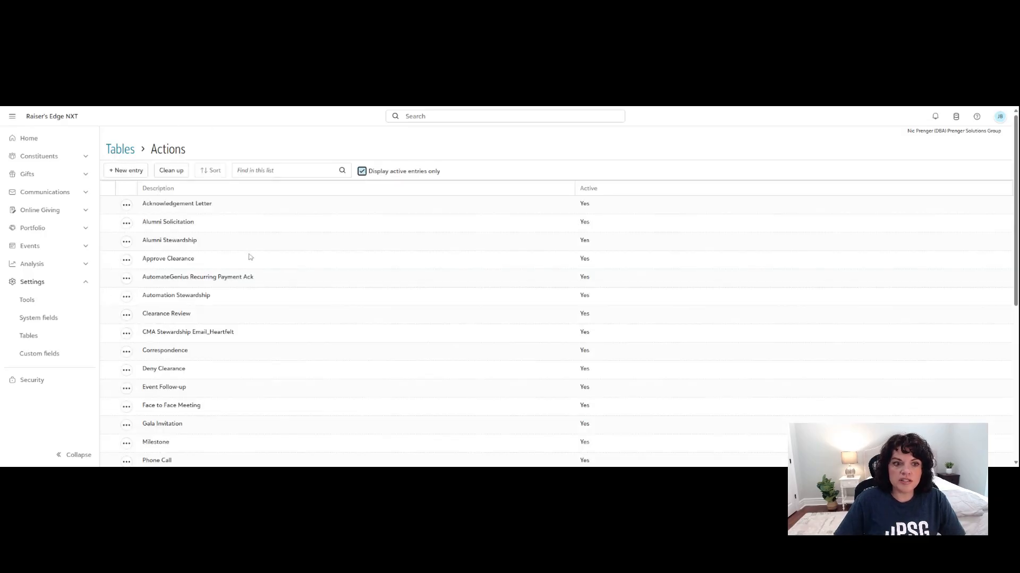
pyautogui.scroll(-5, 251, 276)
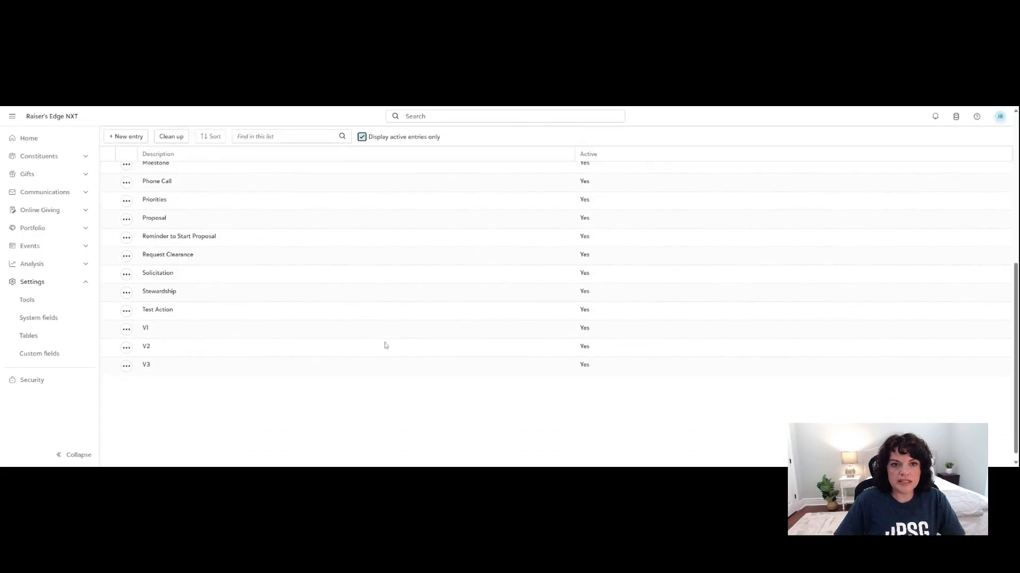
pyautogui.scroll(5, 386, 346)
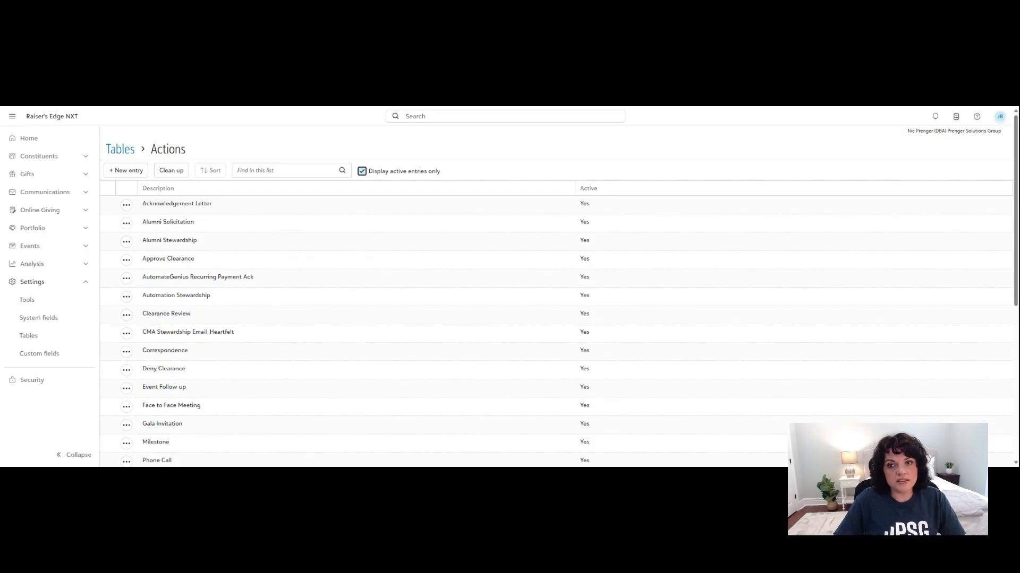
pyautogui.scroll(-1, 219, 348)
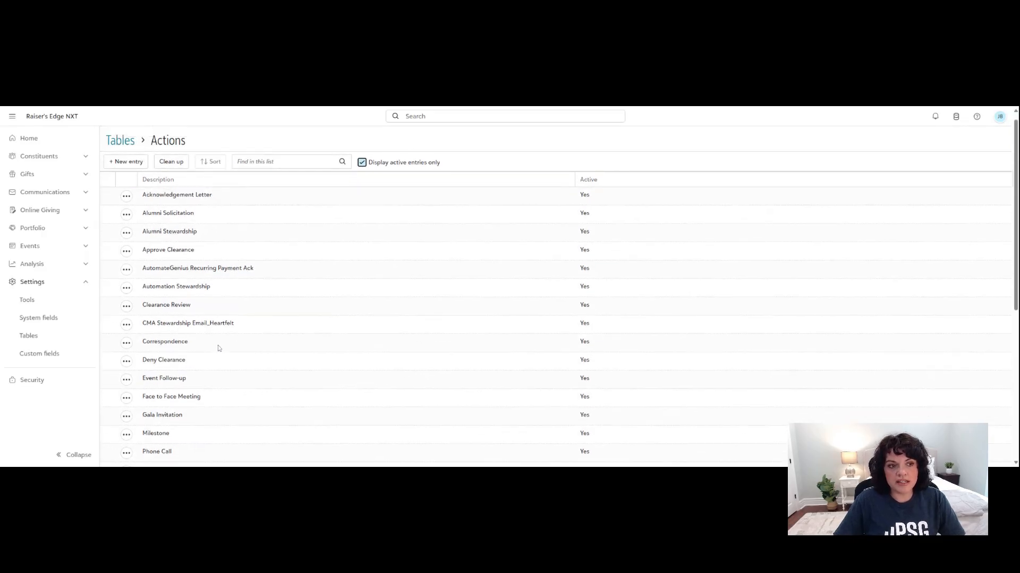
pyautogui.scroll(1, 219, 348)
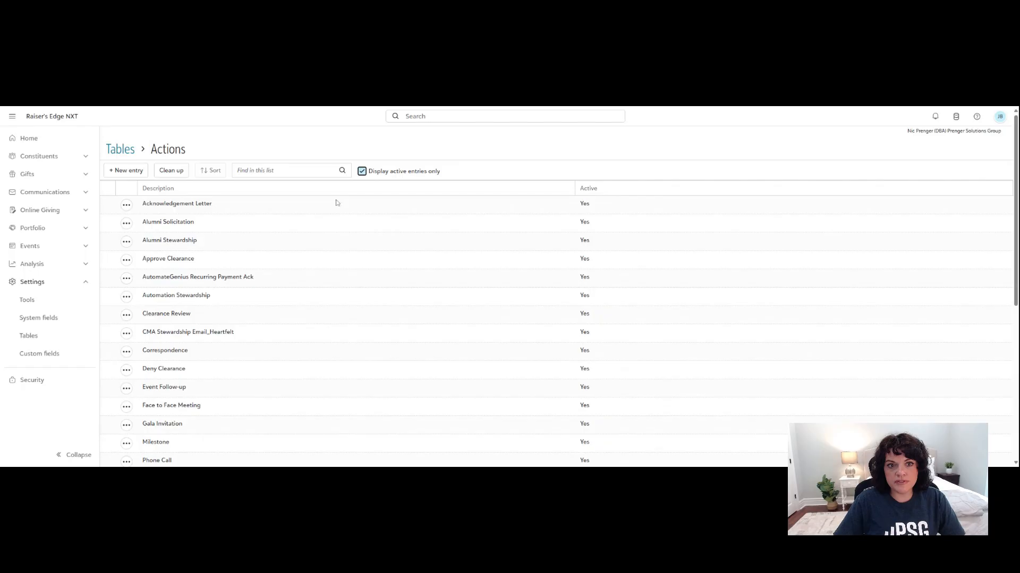
pyautogui.click(362, 172)
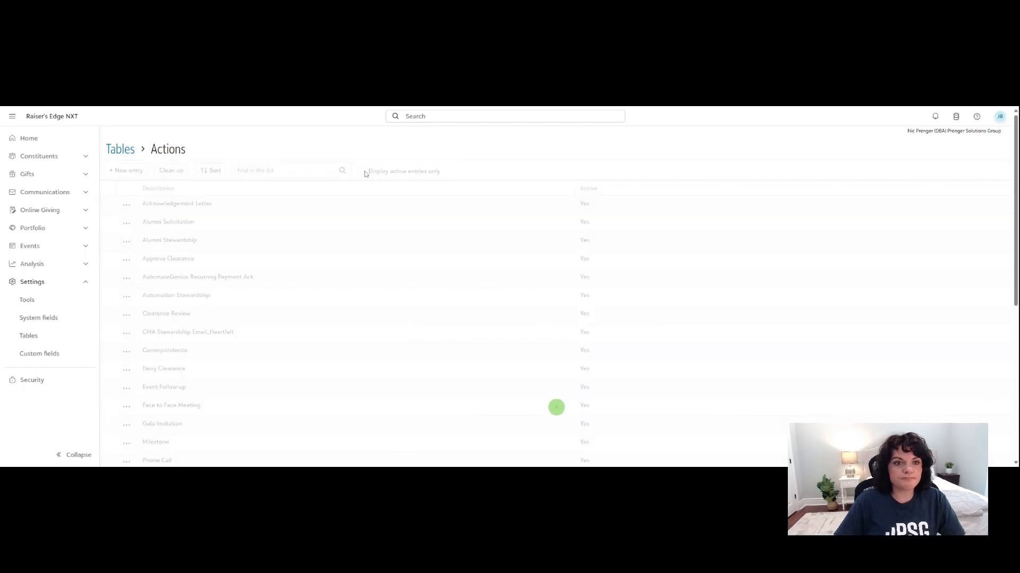
# Search the Actions table for "stew", and clear the search to look through the full list.
pyautogui.click(281, 170)
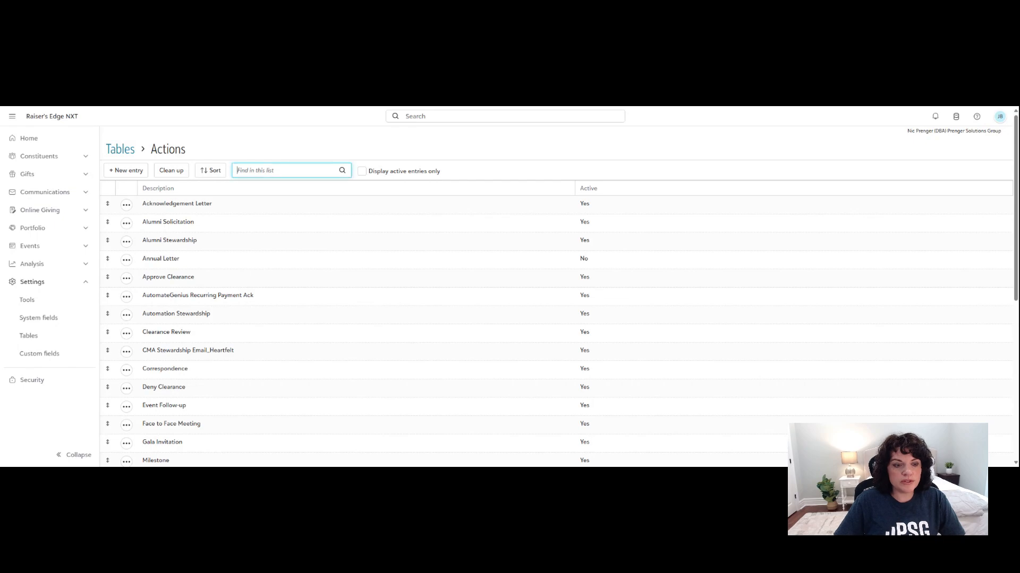
pyautogui.write('stew')
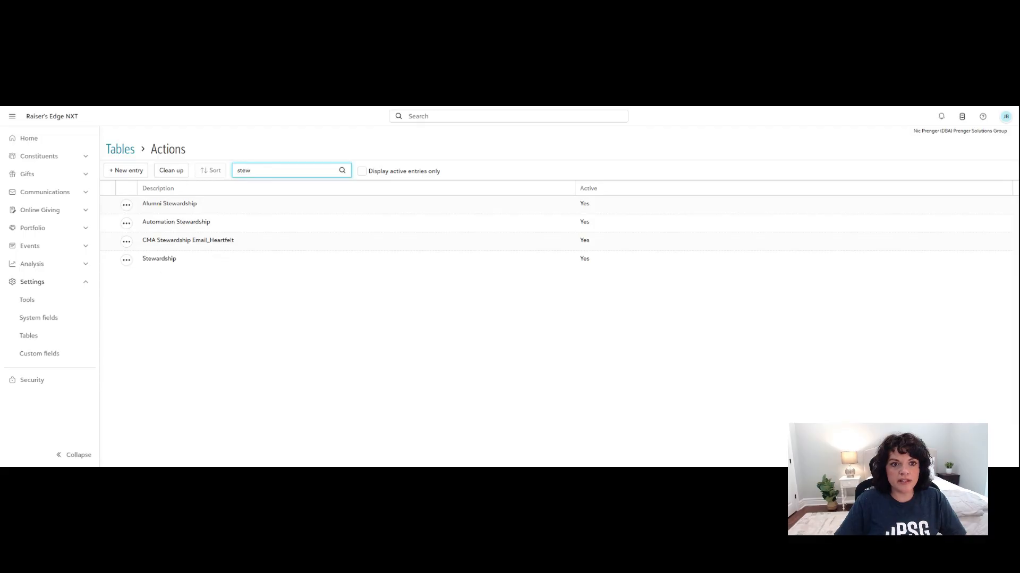
pyautogui.press('BackSpace')
pyautogui.press('BackSpace')
pyautogui.press('BackSpace')
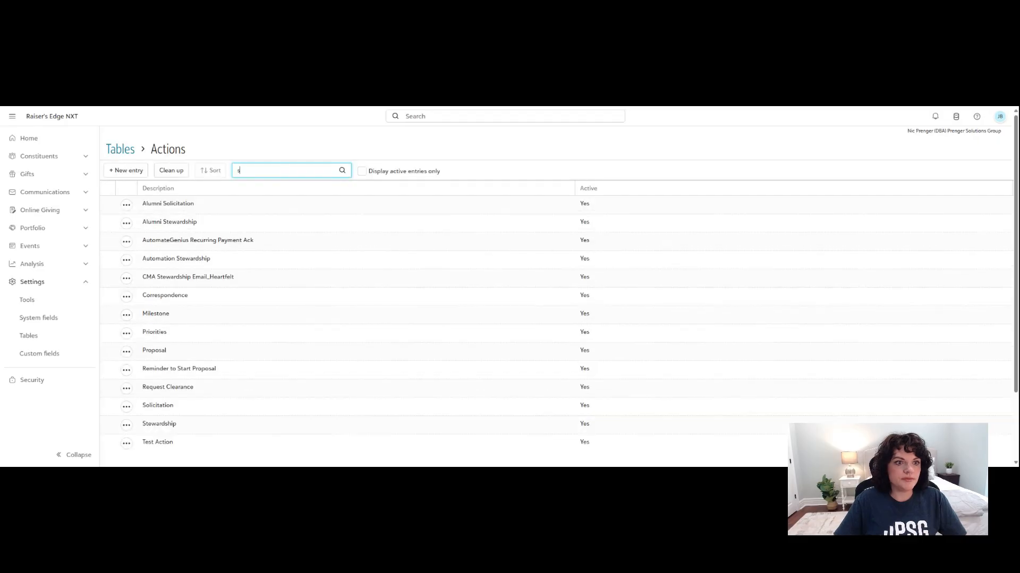
pyautogui.press('BackSpace')
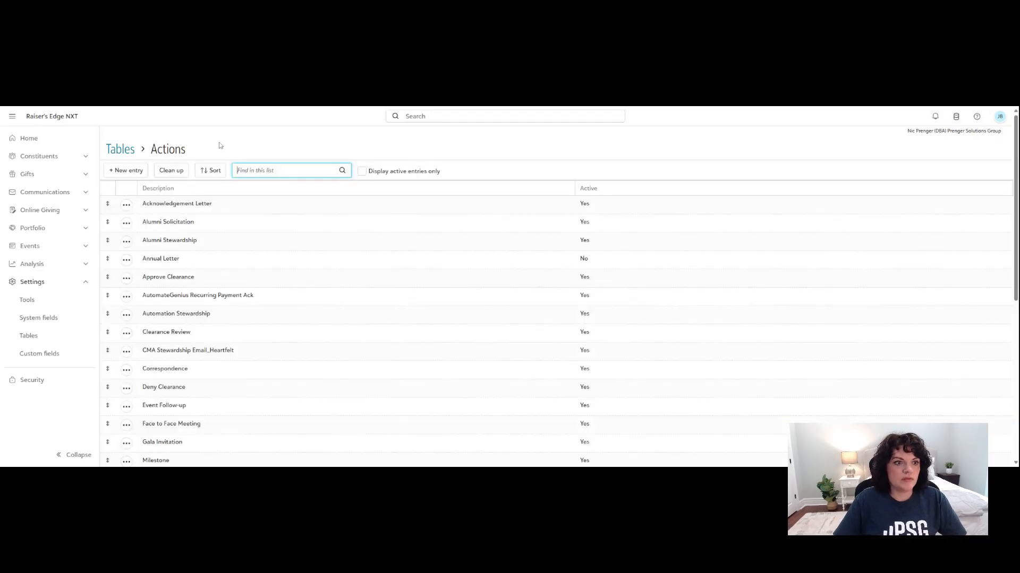
pyautogui.scroll(-4, 227, 349)
pyautogui.scroll(-2, 227, 348)
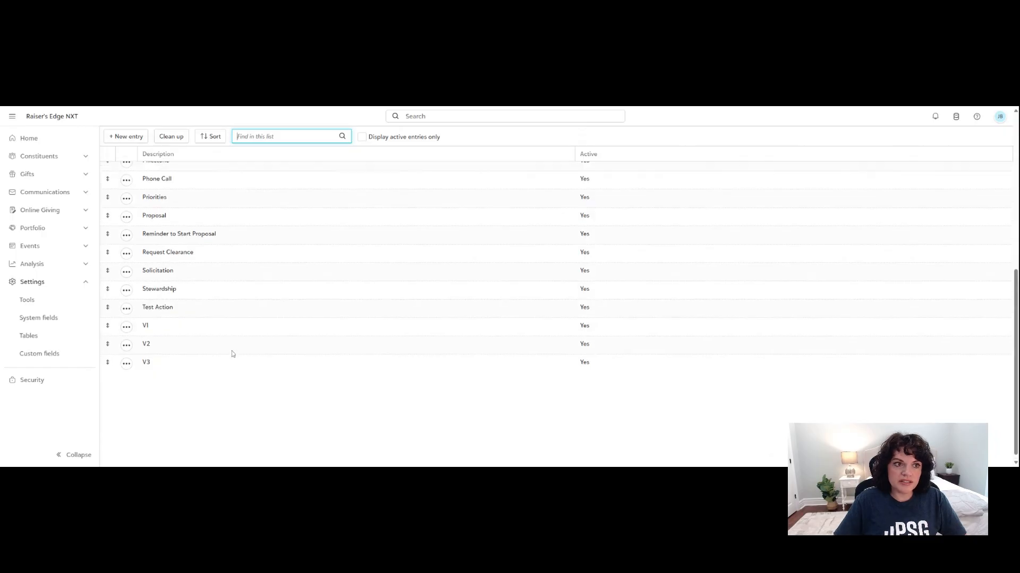
pyautogui.scroll(7, 230, 353)
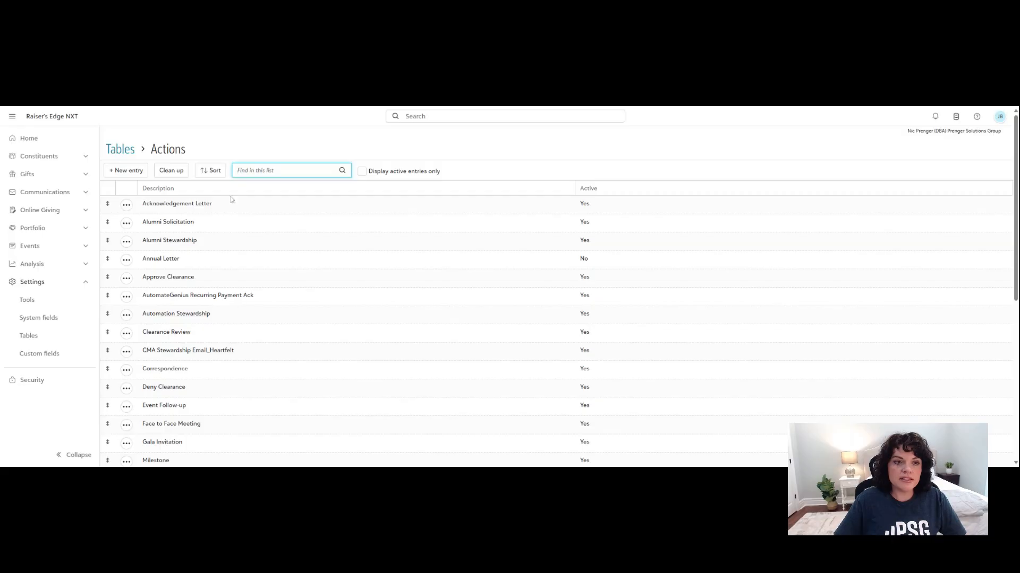
# Filter the Actions entries by "stew" again and examine the Stewardship entry among the similar action types.
pyautogui.write('st')
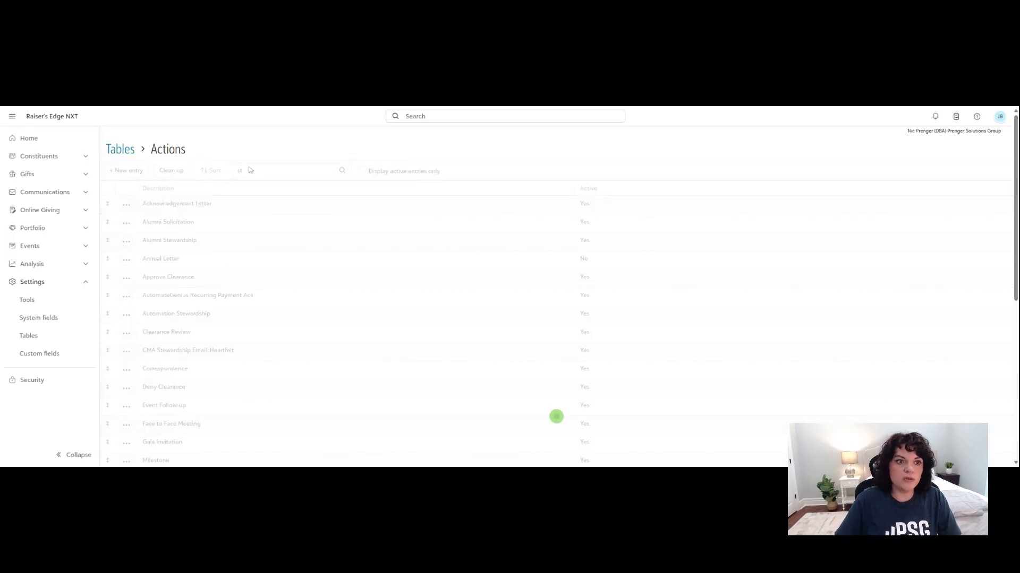
pyautogui.write('ew')
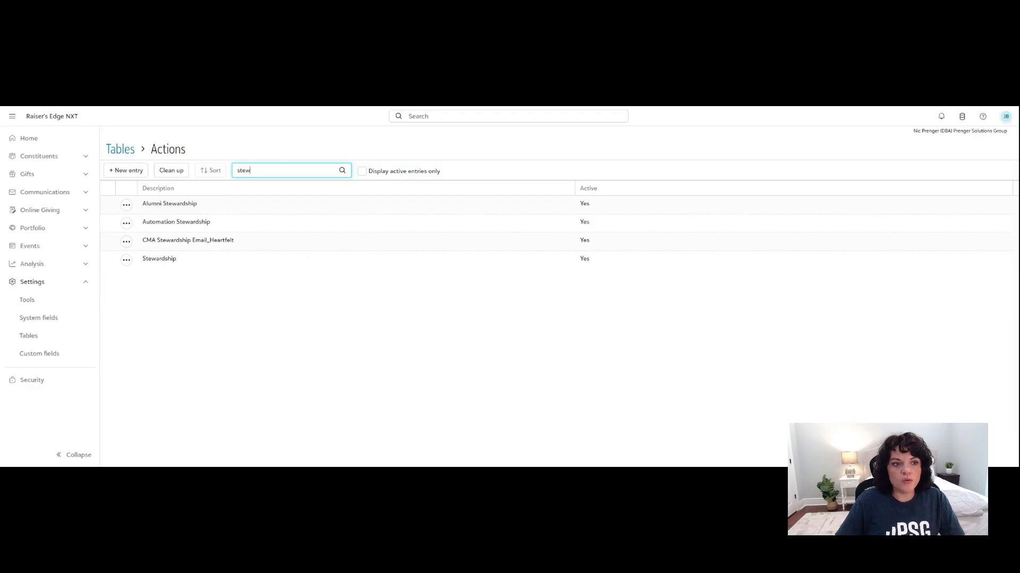
pyautogui.moveTo(178, 259); pyautogui.dragTo(142, 259)
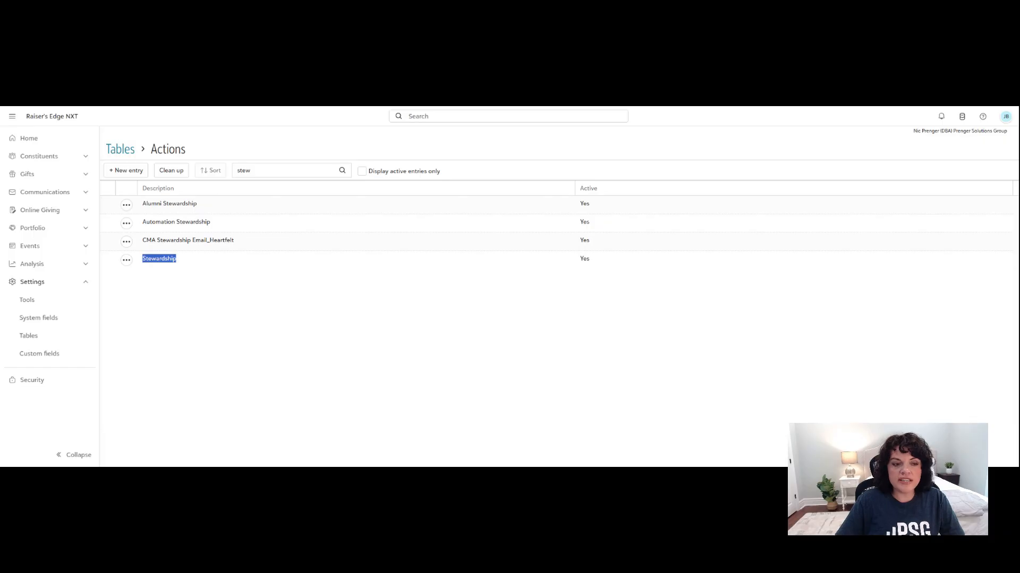
pyautogui.click(198, 207)
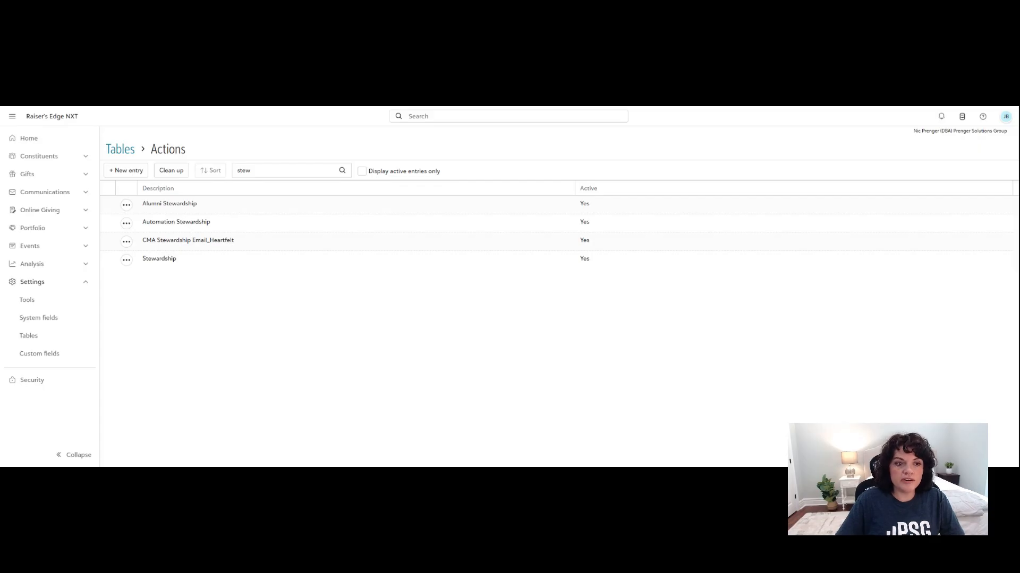
# Examine the CMA Stewardship Email_Heartfelt entry among the filtered actions, and clear the "stew" search.
pyautogui.moveTo(142, 240); pyautogui.dragTo(237, 242)
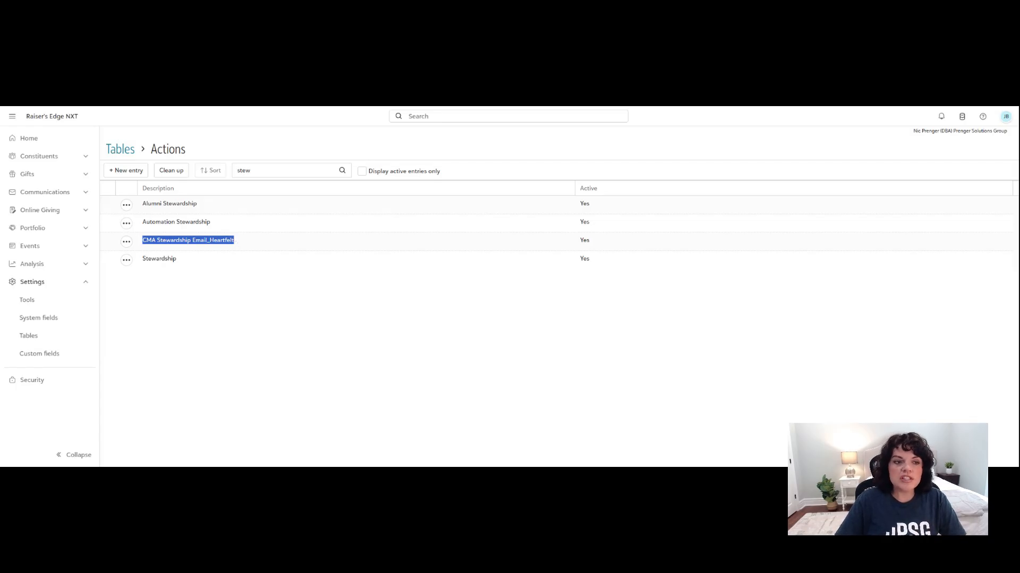
pyautogui.click(204, 264)
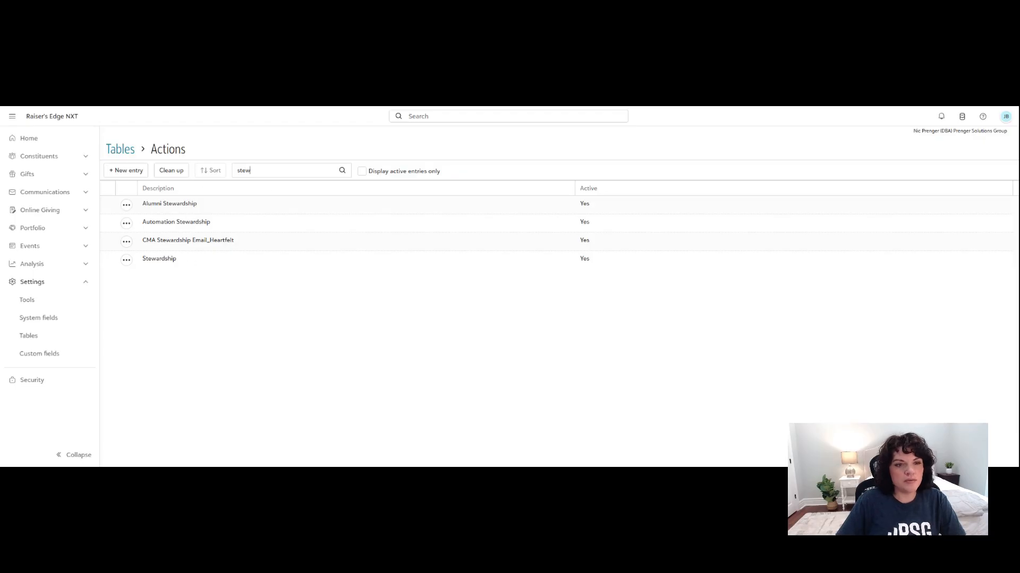
pyautogui.press('BackSpace')
pyautogui.press('BackSpace')
pyautogui.press('BackSpace')
pyautogui.press('BackSpace')
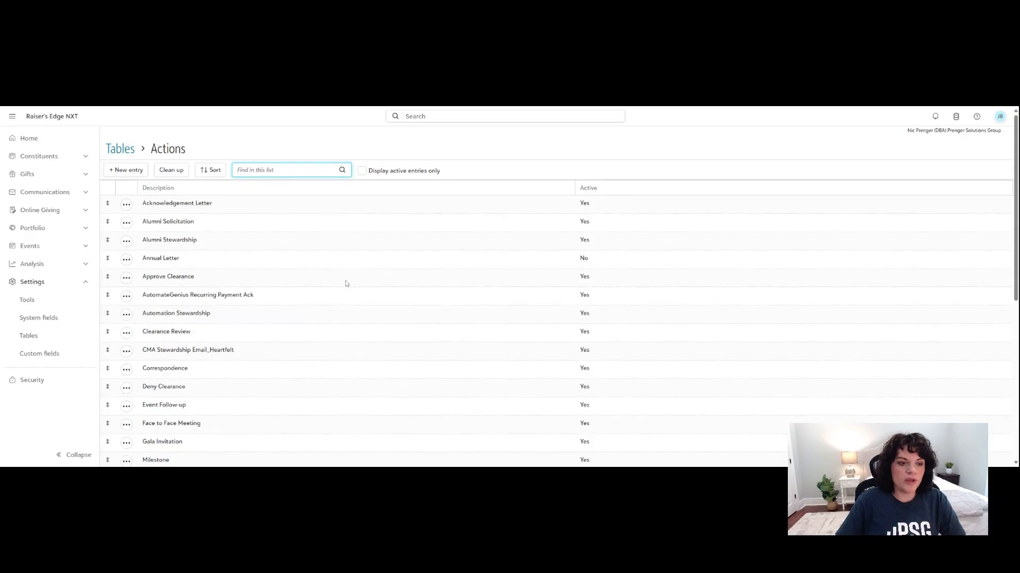
# Locate the Test Action entry in the Actions table and select it as the entry to replace in a table cleanup.
pyautogui.scroll(-10, 345, 284)
pyautogui.moveTo(174, 301); pyautogui.dragTo(142, 302)
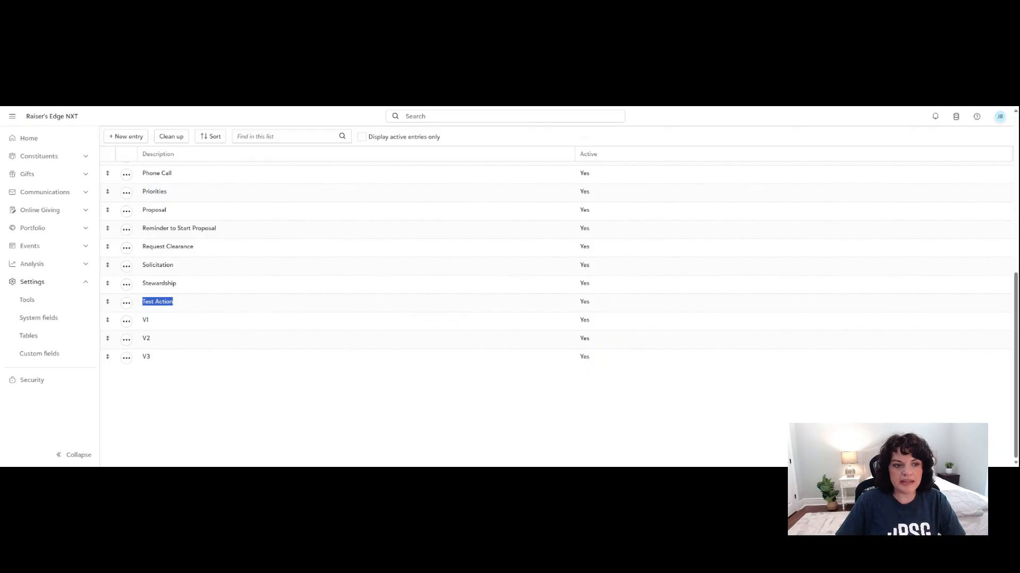
pyautogui.scroll(10, 159, 292)
pyautogui.click(171, 136)
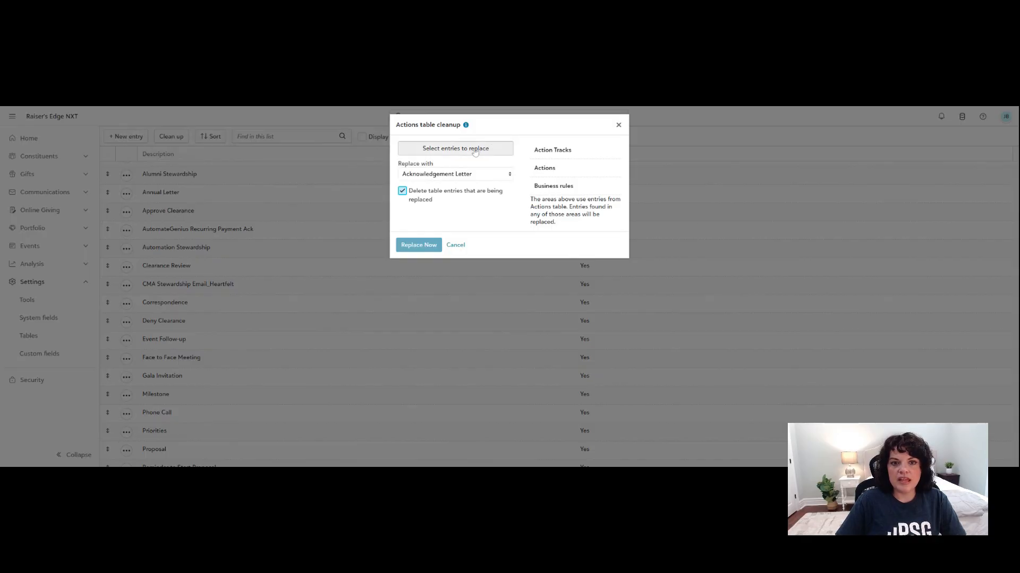
pyautogui.click(475, 150)
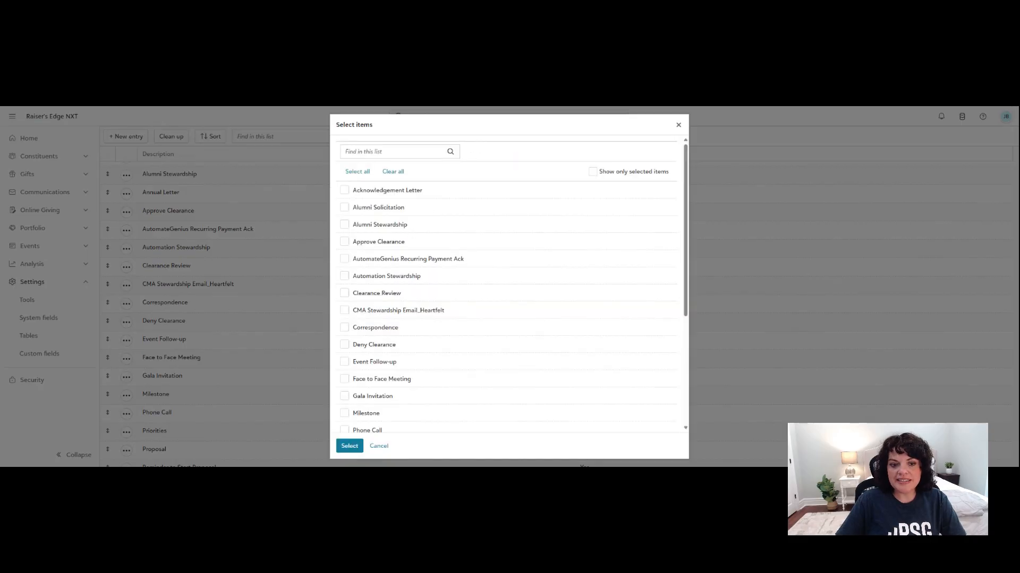
pyautogui.scroll(-4, 386, 300)
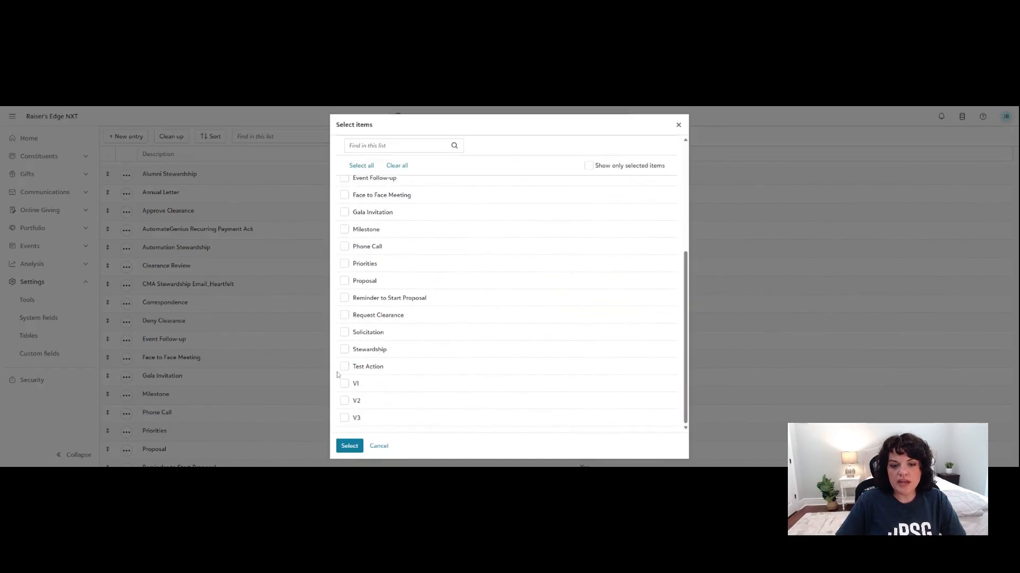
pyautogui.click(344, 367)
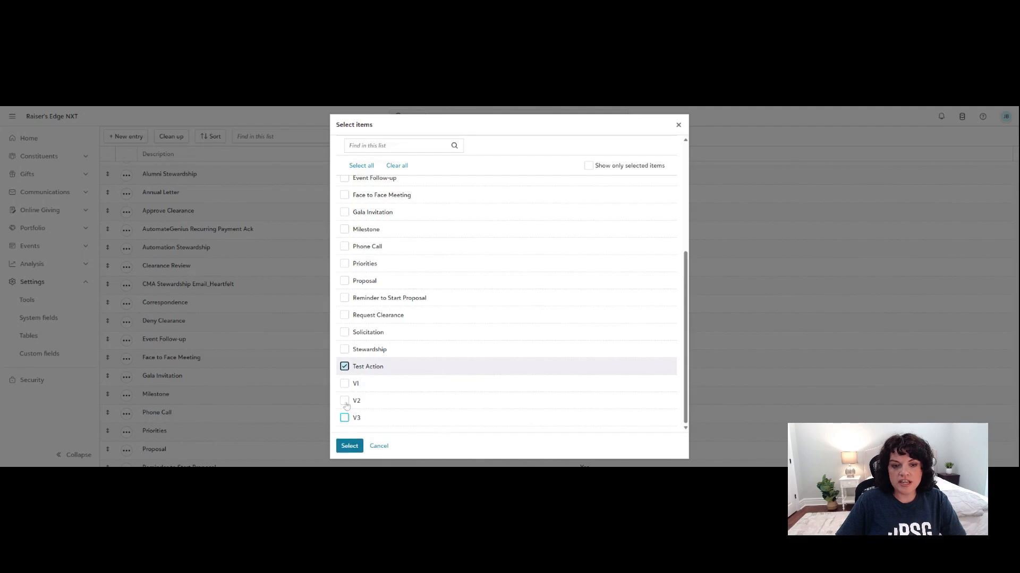
pyautogui.click(349, 446)
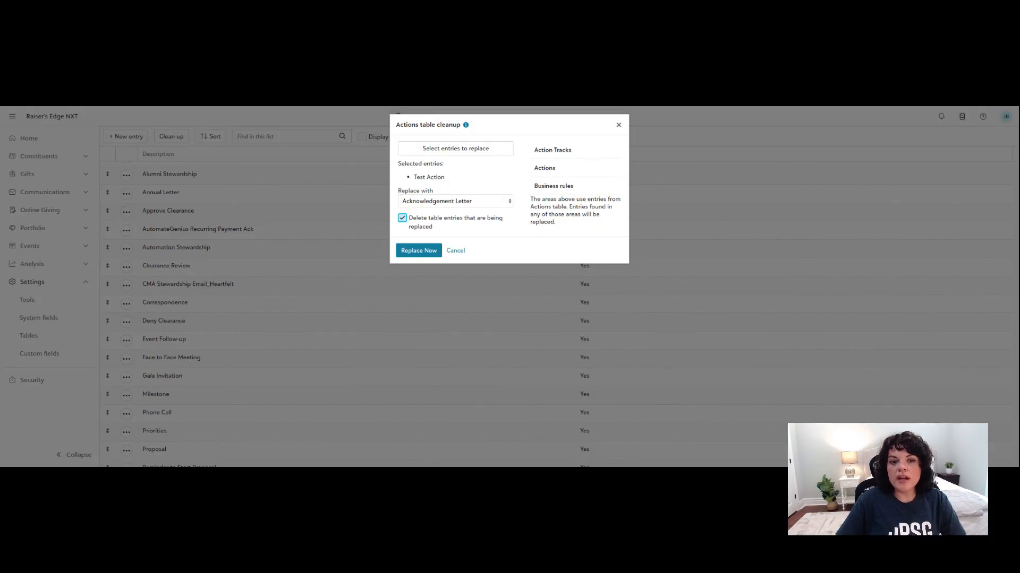
# Replace Test Action with Stewardship, deleting the replaced table entry, and check the end of the Actions list.
pyautogui.click(436, 205)
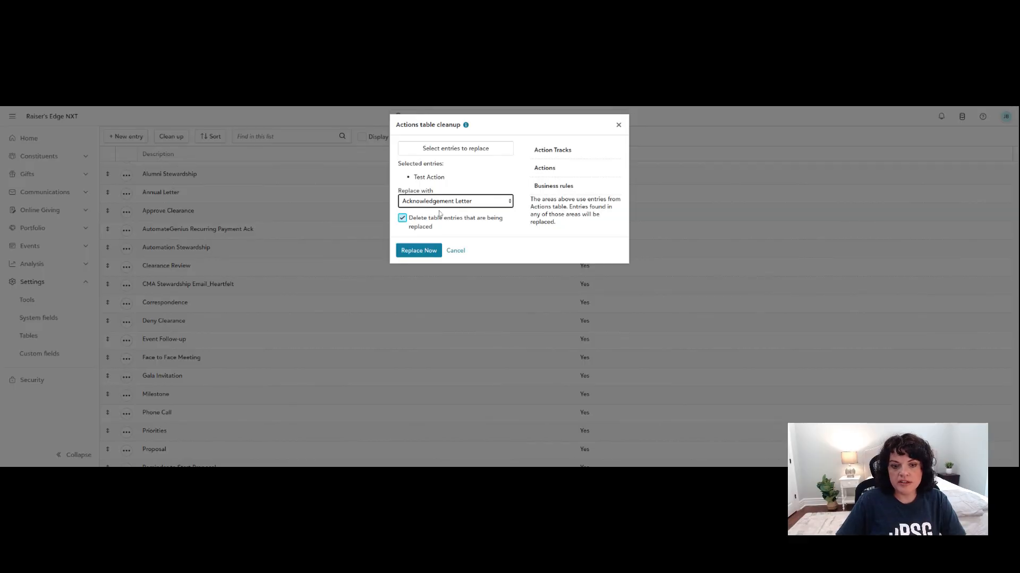
pyautogui.click(439, 215)
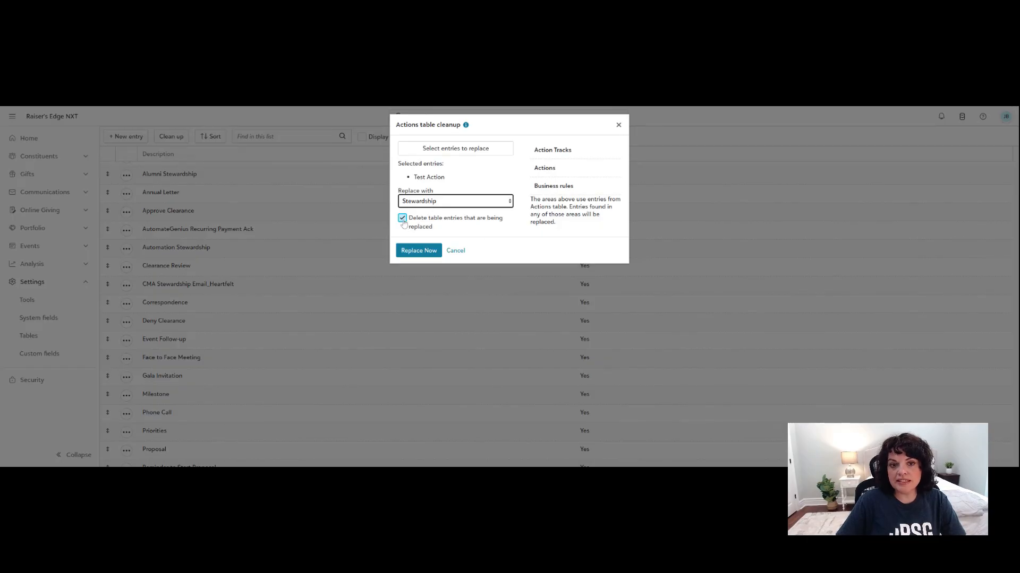
pyautogui.moveTo(413, 177); pyautogui.dragTo(446, 181)
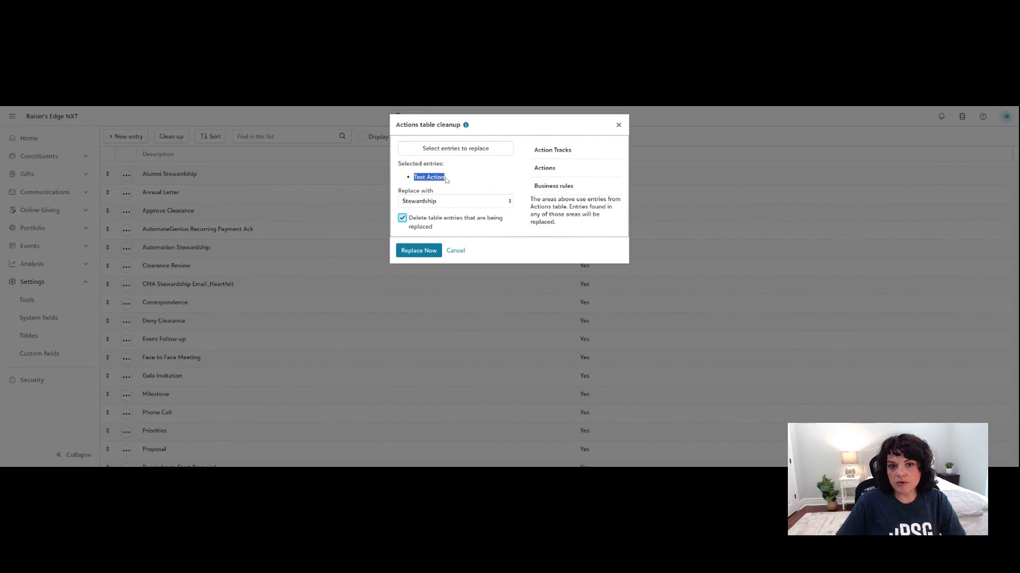
pyautogui.click(445, 230)
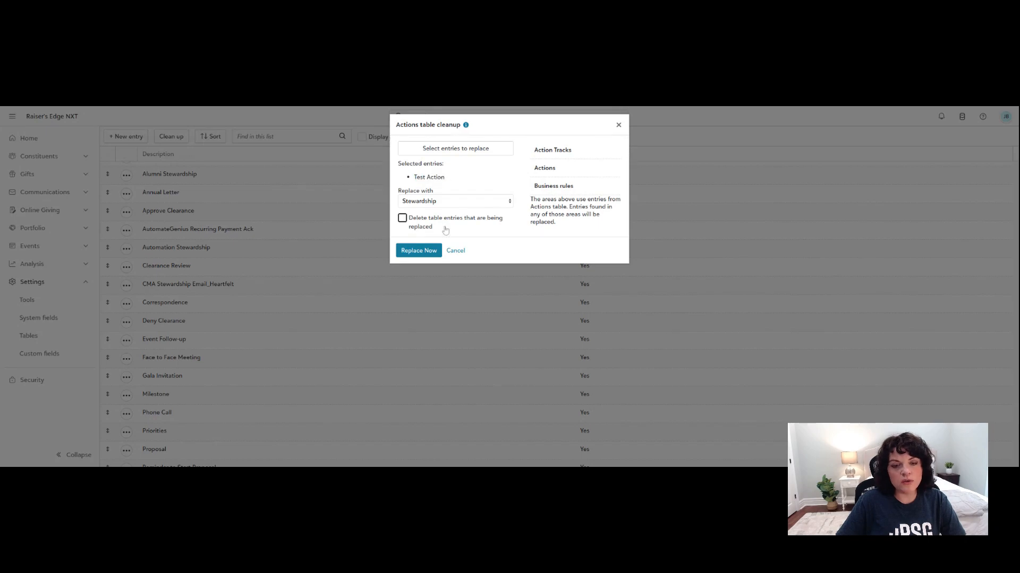
pyautogui.click(402, 219)
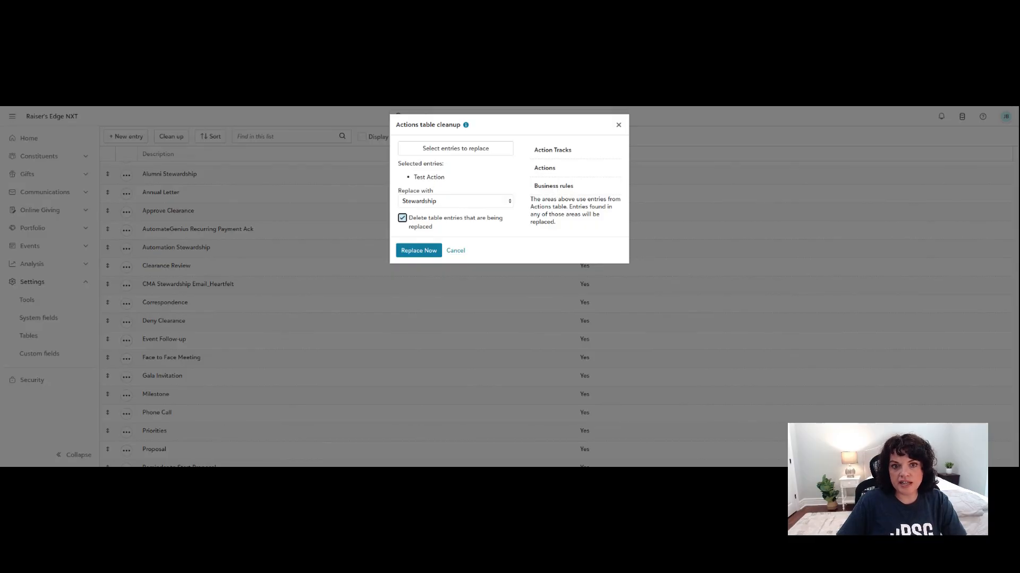
pyautogui.click(426, 251)
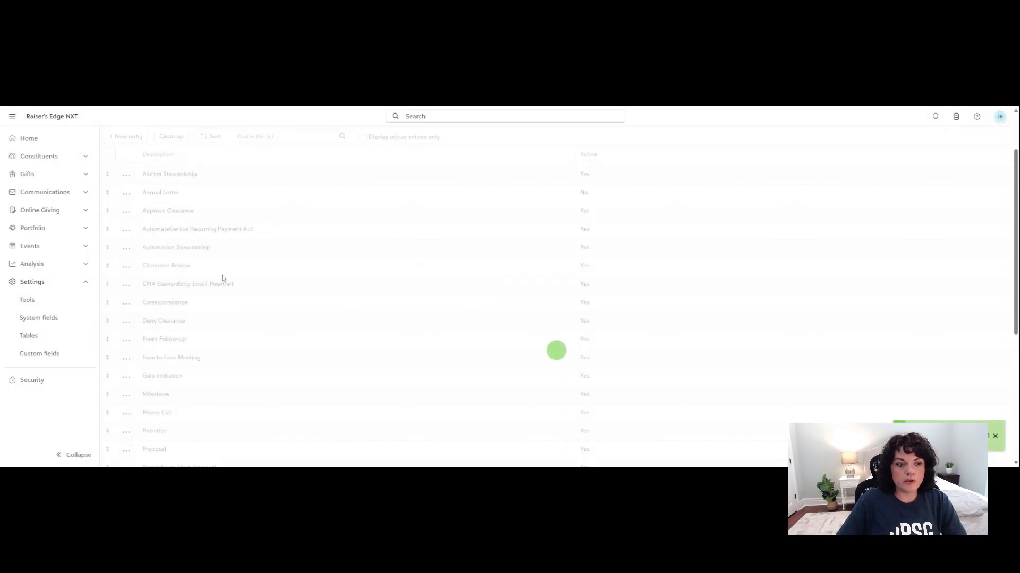
pyautogui.scroll(-5, 270, 260)
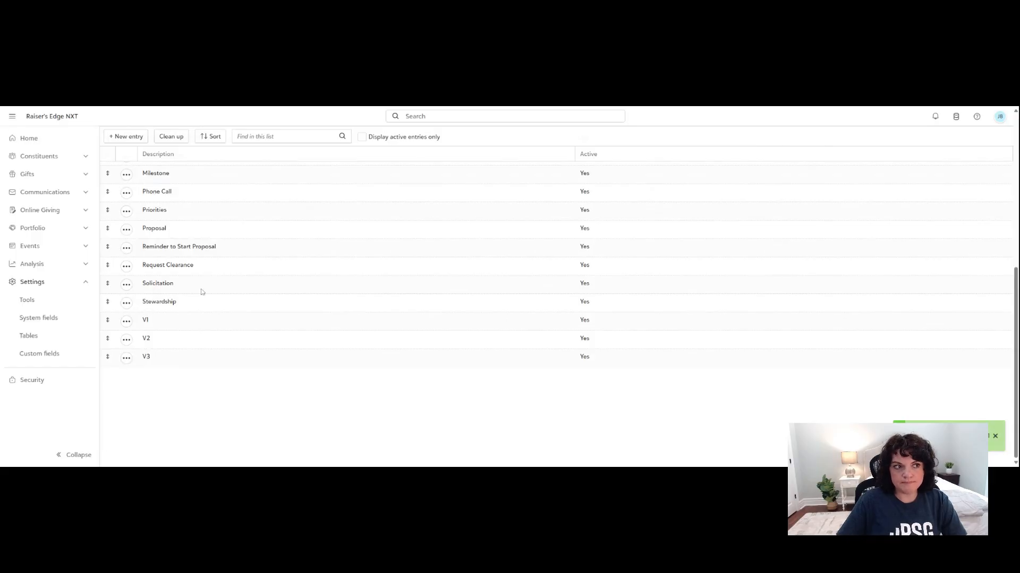
# Move Alumni Solicitation below Annual Letter and Automation Stewardship above it, and place Approve Clearance and Clearance Review at the top of the Actions table.
pyautogui.scroll(6, 230, 314)
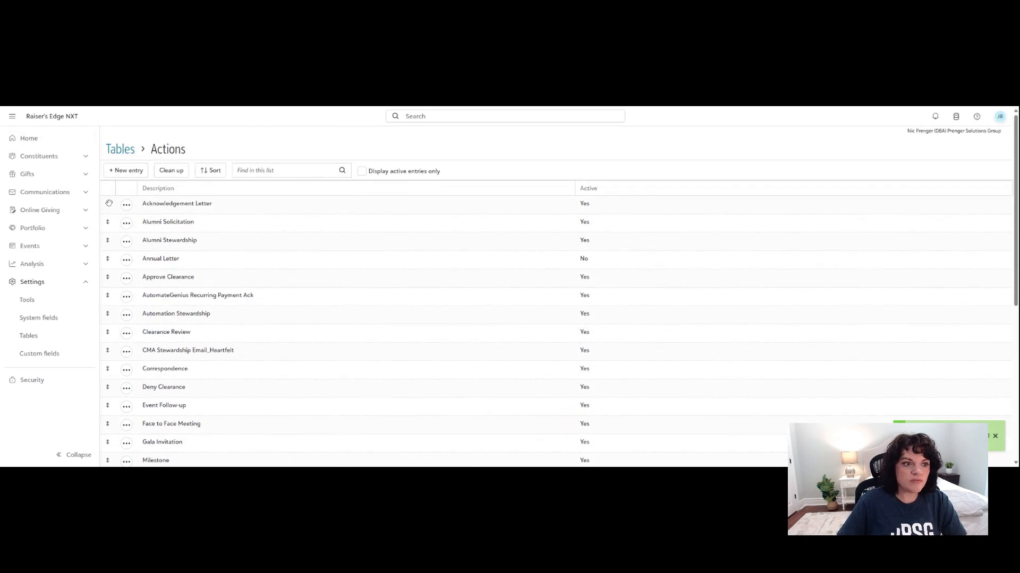
pyautogui.moveTo(106, 221); pyautogui.dragTo(109, 273)
pyautogui.moveTo(107, 314); pyautogui.dragTo(113, 240)
pyautogui.scroll(-3, 191, 291)
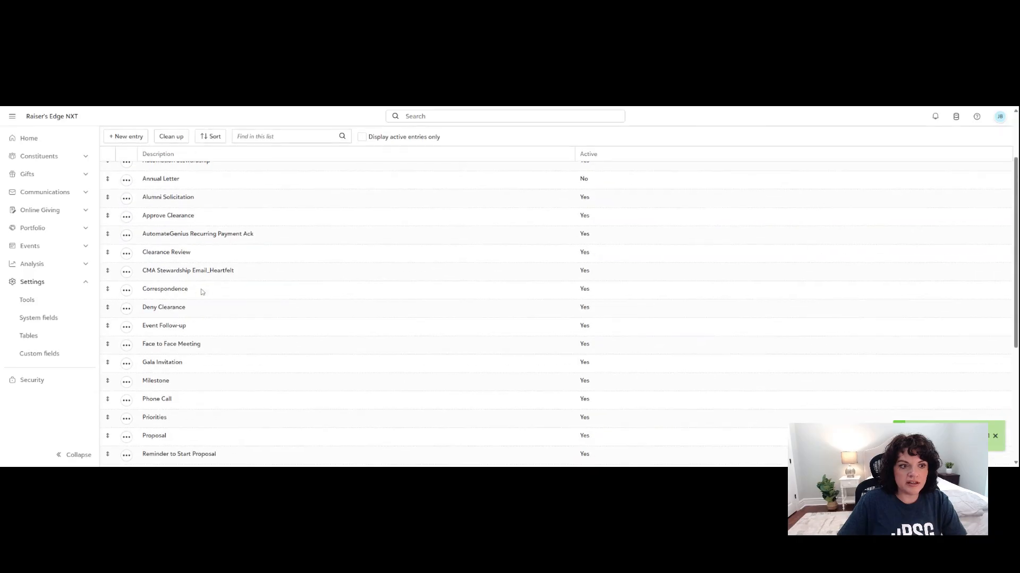
pyautogui.scroll(3, 245, 293)
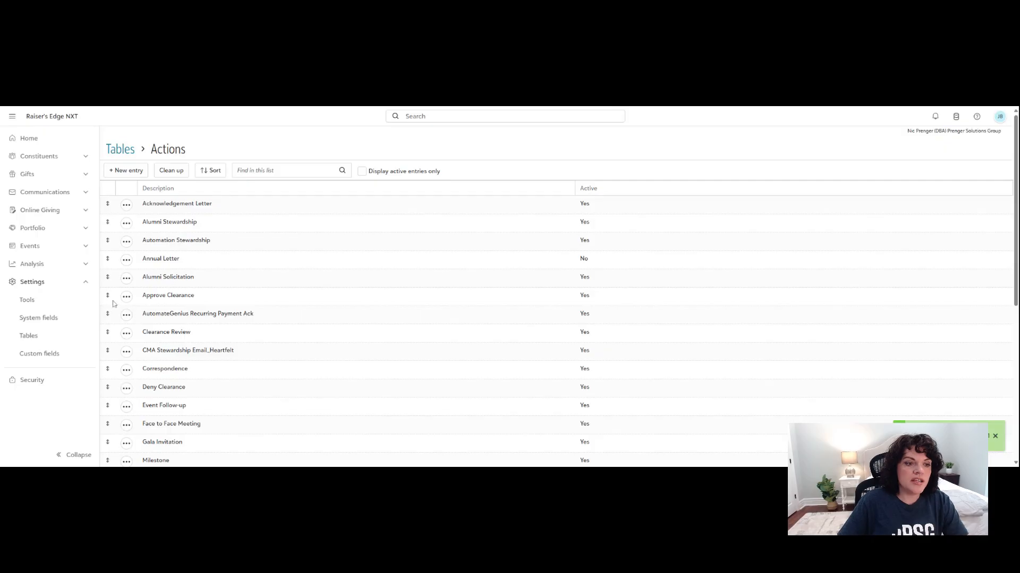
pyautogui.moveTo(108, 295); pyautogui.dragTo(109, 205)
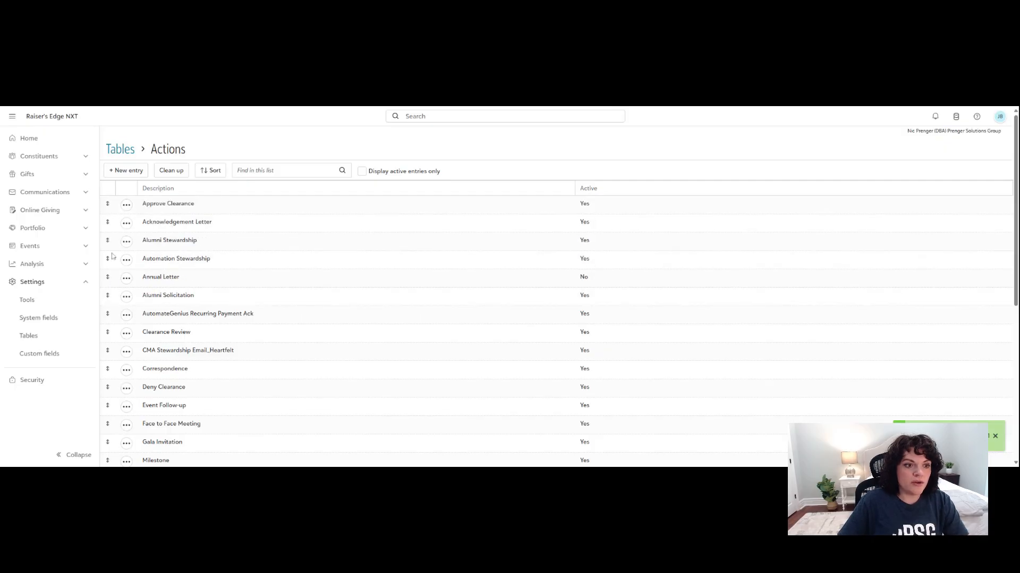
pyautogui.moveTo(107, 333); pyautogui.dragTo(125, 224)
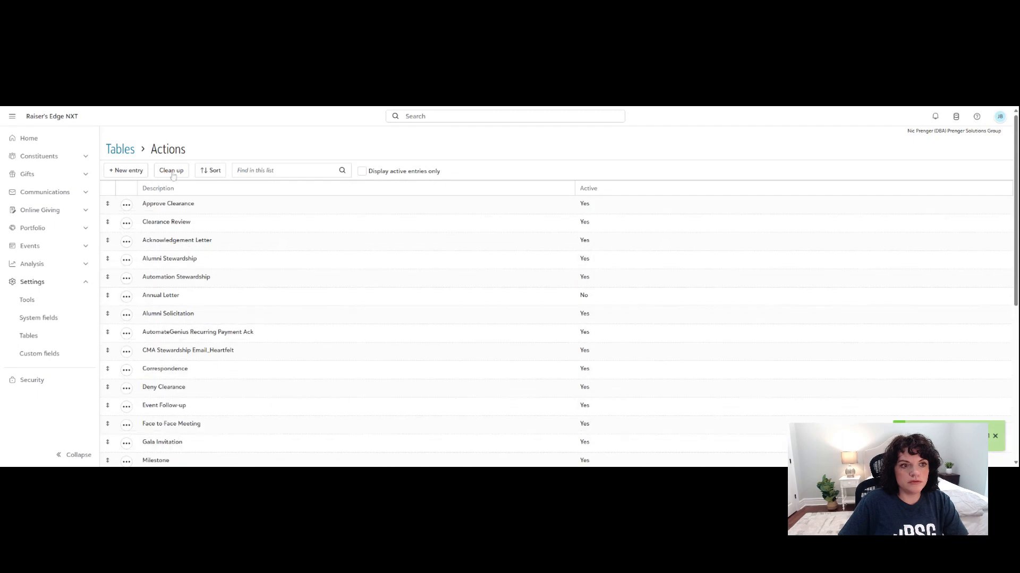
# Sort the Actions table alphabetically, and move Face to Face Meeting, Event Follow-up and Clearance Review to the top in that order.
pyautogui.click(216, 174)
pyautogui.click(468, 226)
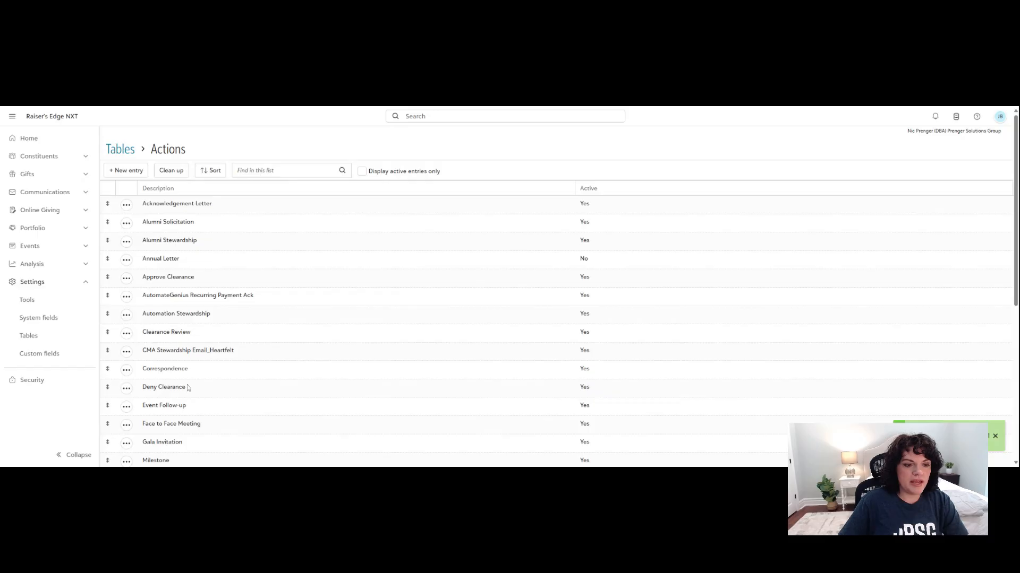
pyautogui.moveTo(108, 332); pyautogui.dragTo(111, 205)
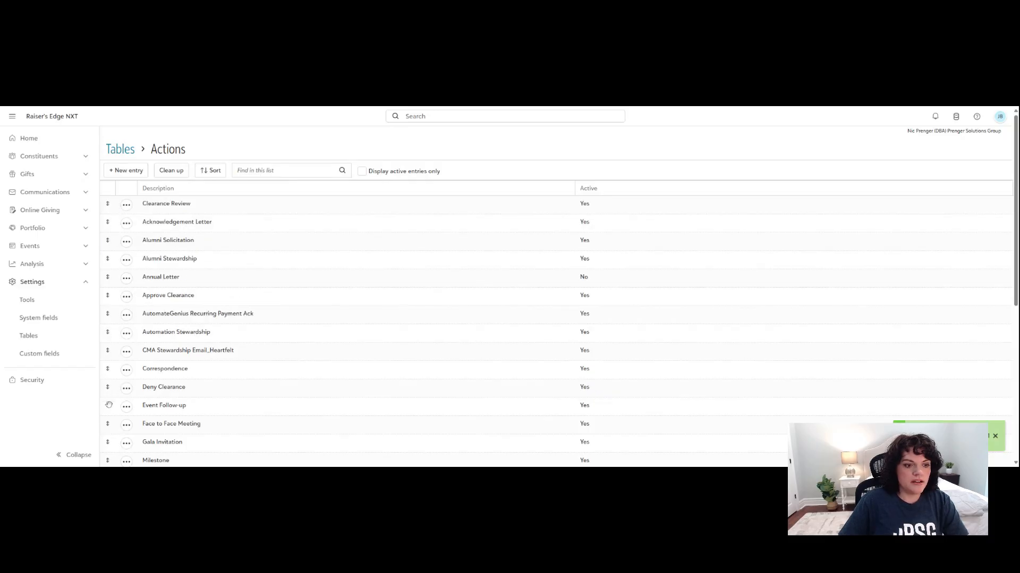
pyautogui.moveTo(109, 405); pyautogui.dragTo(114, 190)
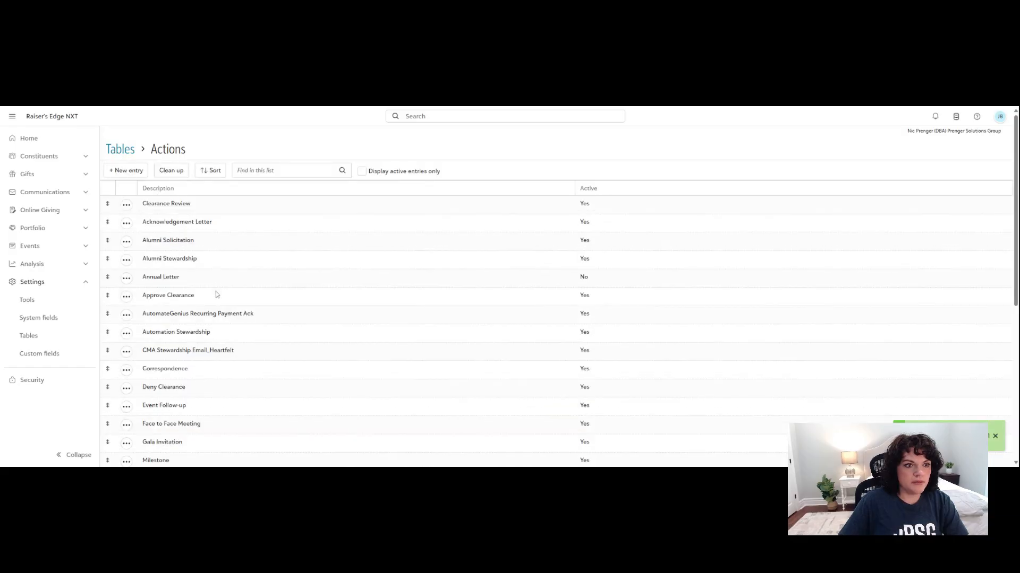
pyautogui.moveTo(109, 406); pyautogui.dragTo(129, 207)
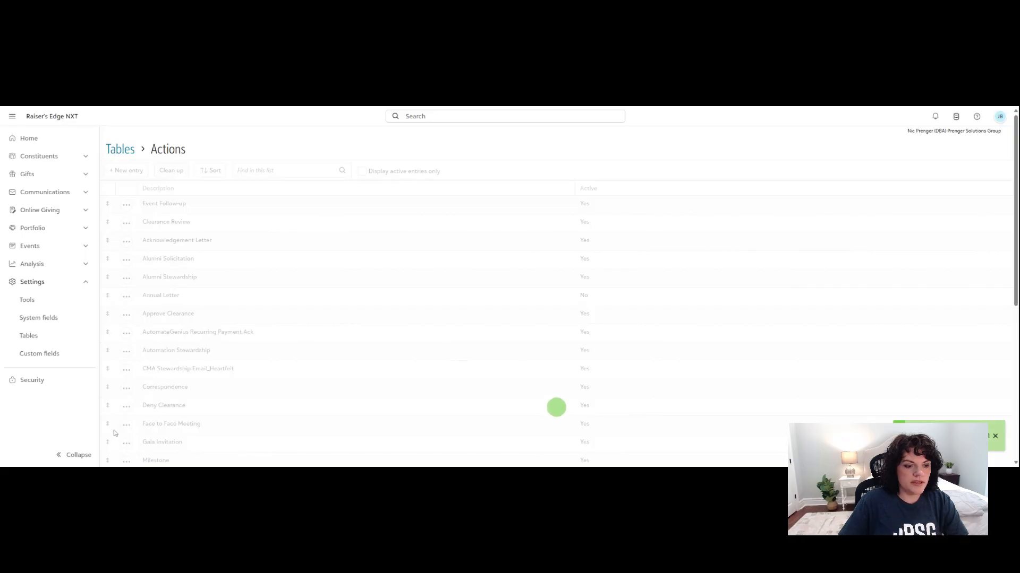
pyautogui.moveTo(107, 423); pyautogui.dragTo(126, 208)
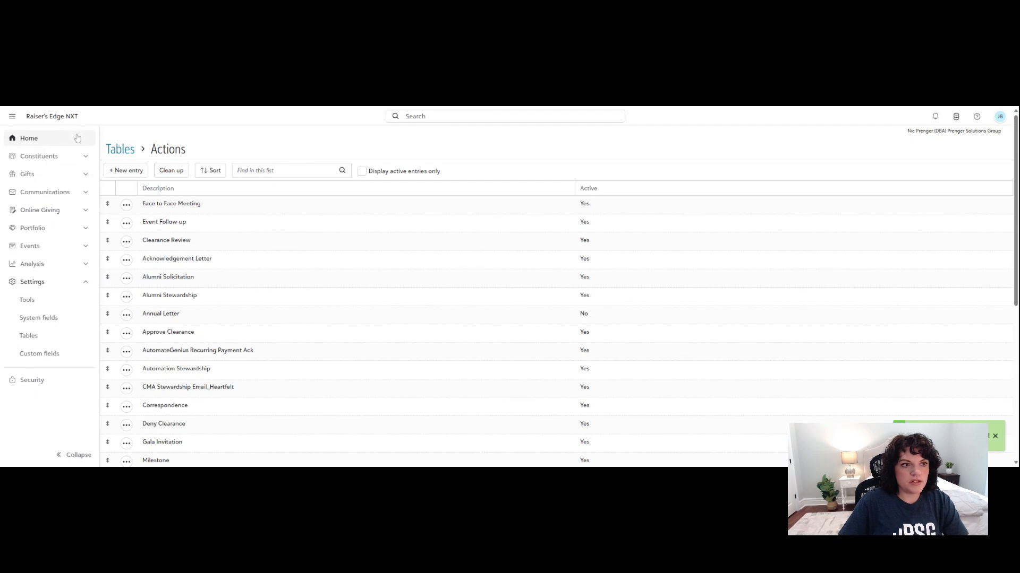
# Open the recently accessed constituent's record and start a new action to view the order of its Type options.
pyautogui.click(63, 143)
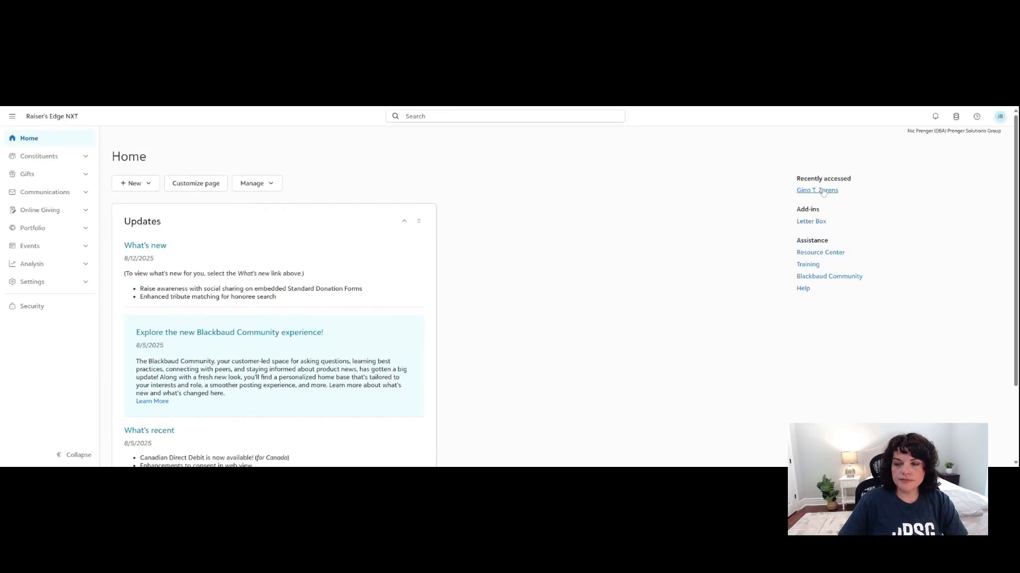
pyautogui.click(823, 191)
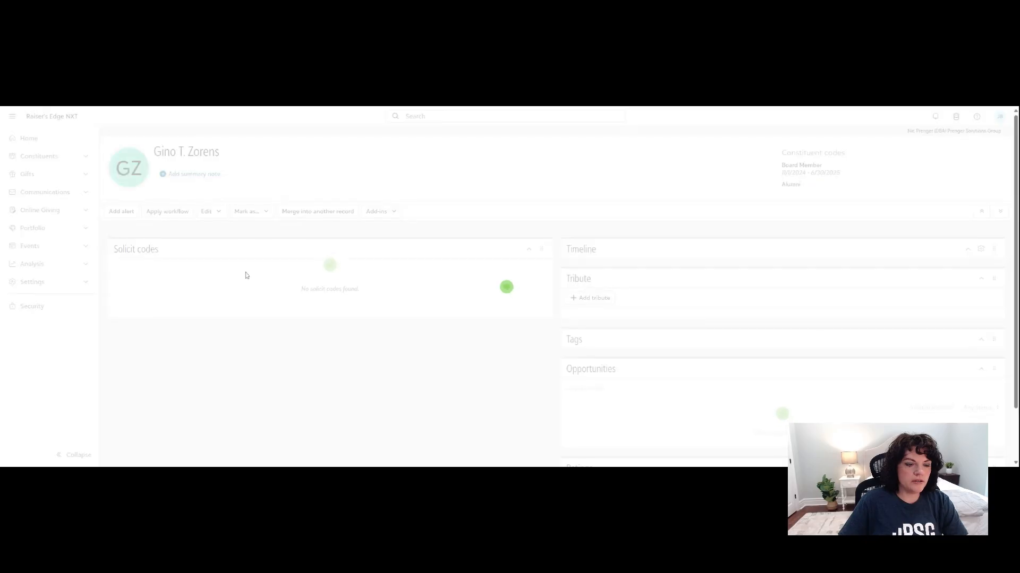
pyautogui.scroll(-5, 307, 284)
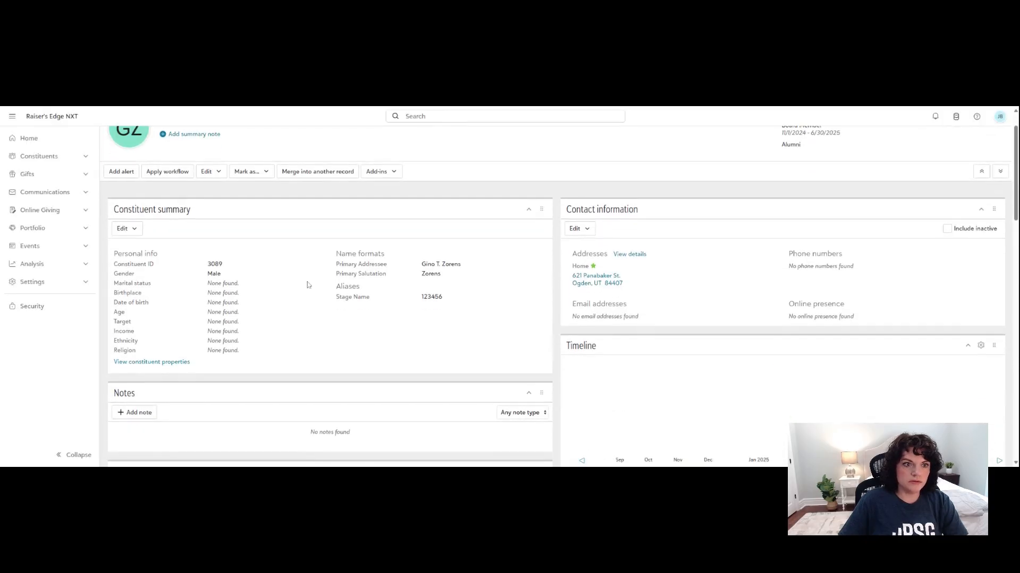
pyautogui.click(141, 291)
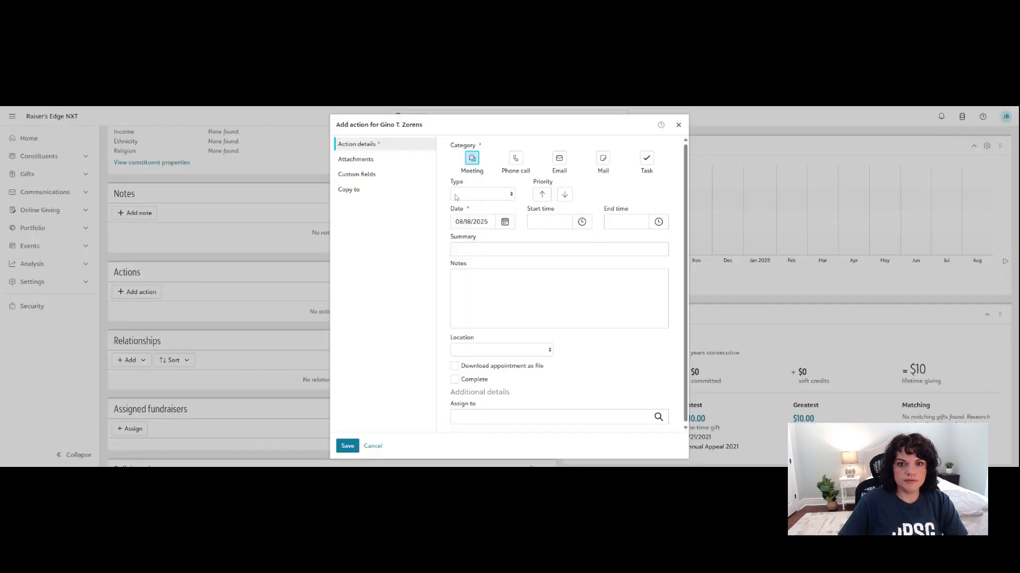
pyautogui.click(479, 197)
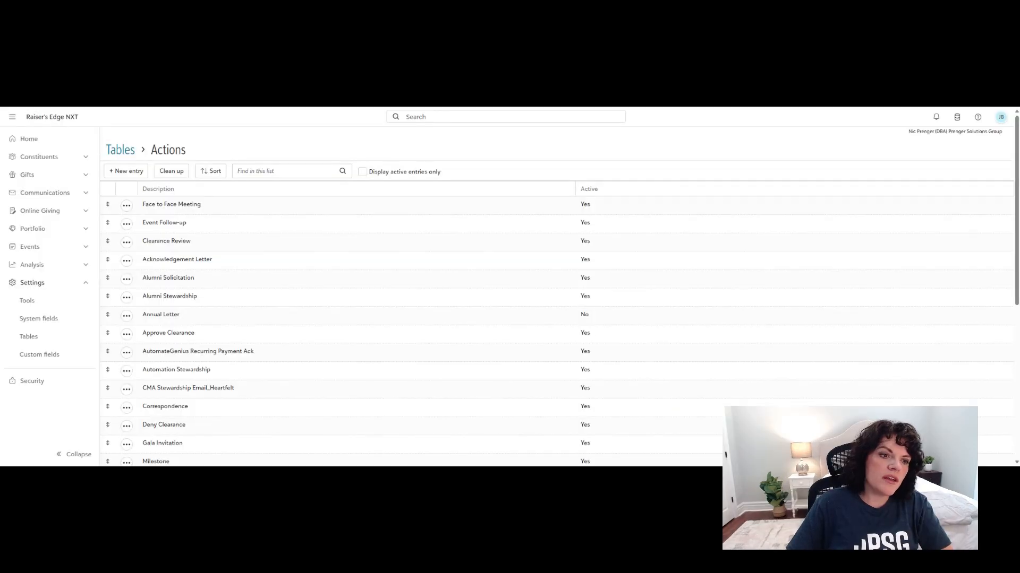
# View the uses of the Event Follow-up entry in the Actions table and examine the action system record ID listed.
pyautogui.scroll(-3, 278, 302)
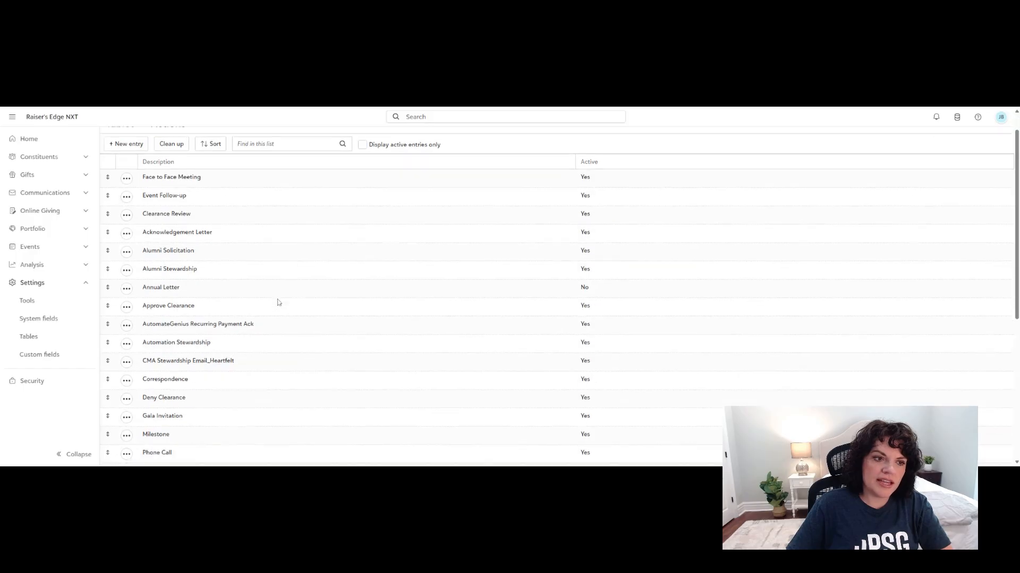
pyautogui.scroll(3, 278, 302)
pyautogui.click(126, 224)
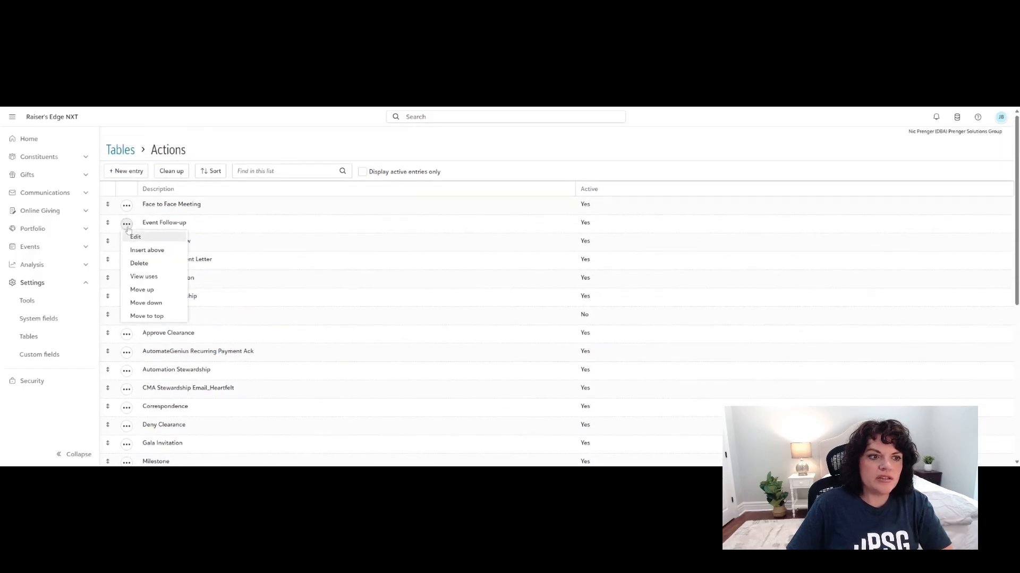
pyautogui.click(152, 277)
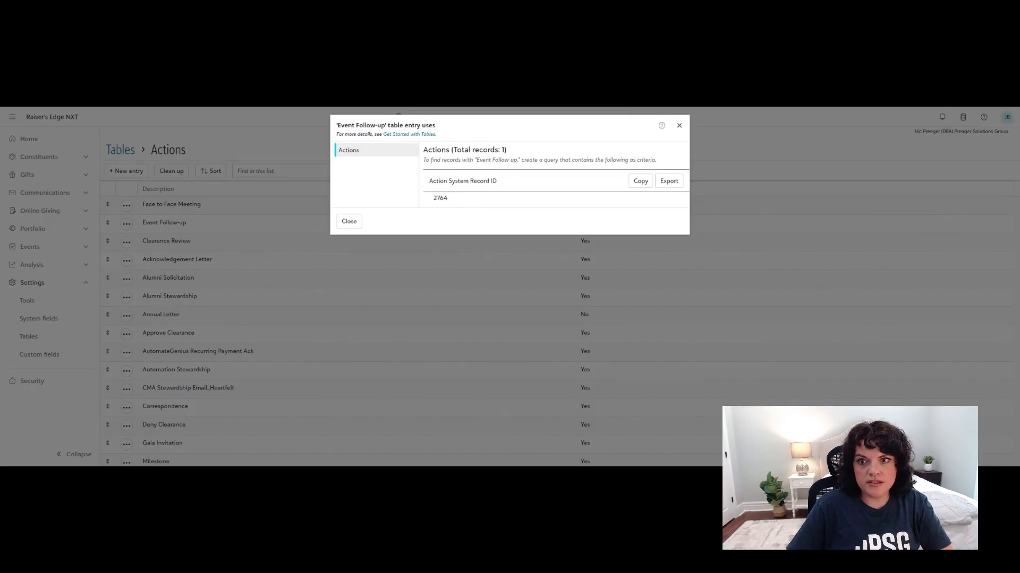
pyautogui.moveTo(448, 199); pyautogui.dragTo(437, 199)
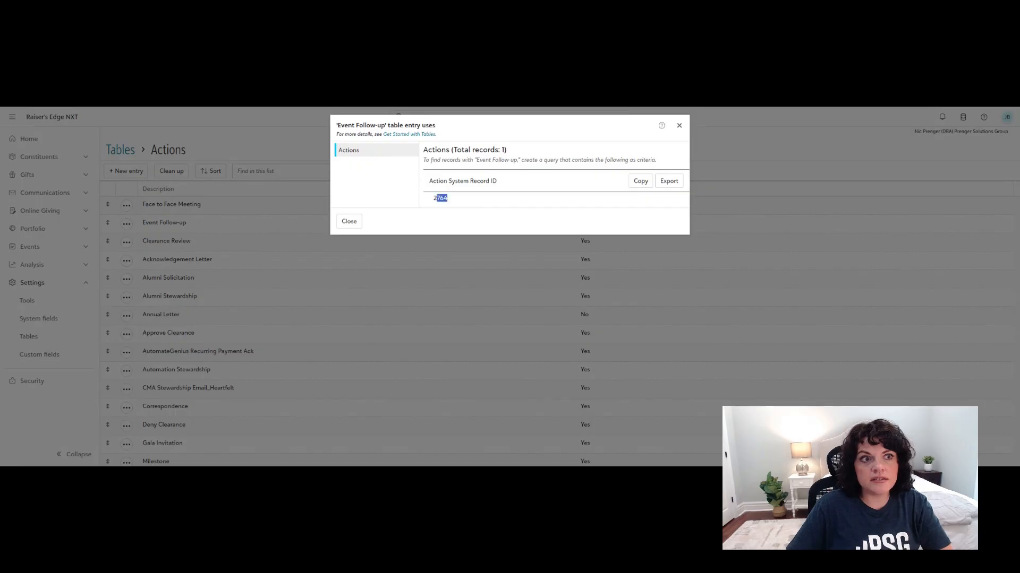
# View the uses of the Face to Face Meeting entry and examine the list of action system record IDs.
pyautogui.click(467, 203)
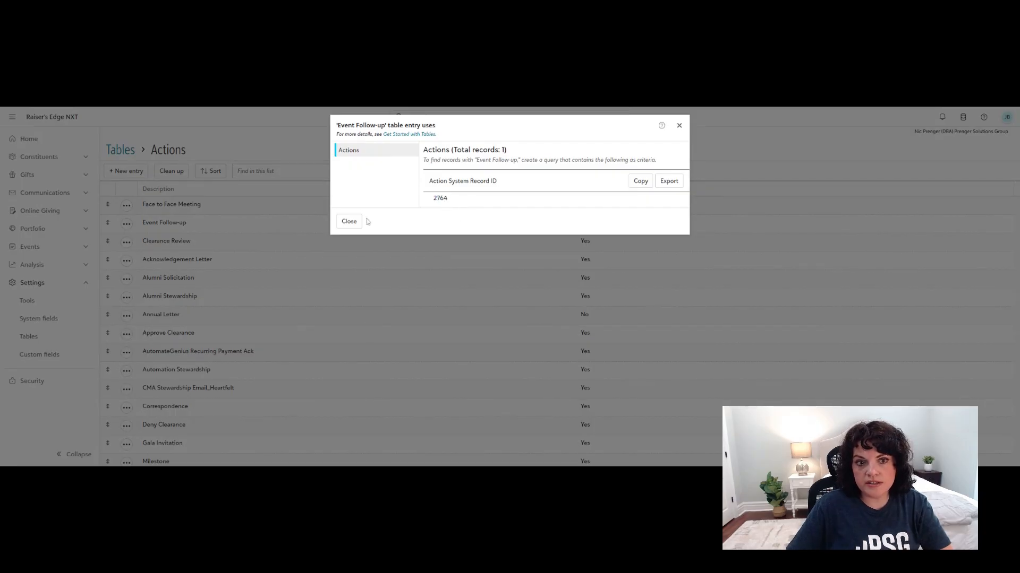
pyautogui.click(349, 222)
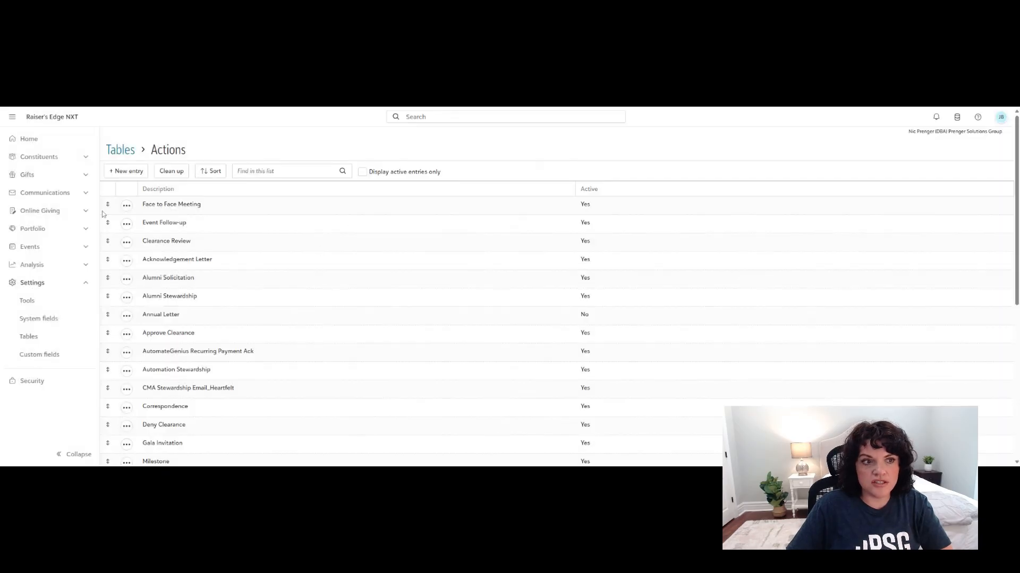
pyautogui.click(127, 205)
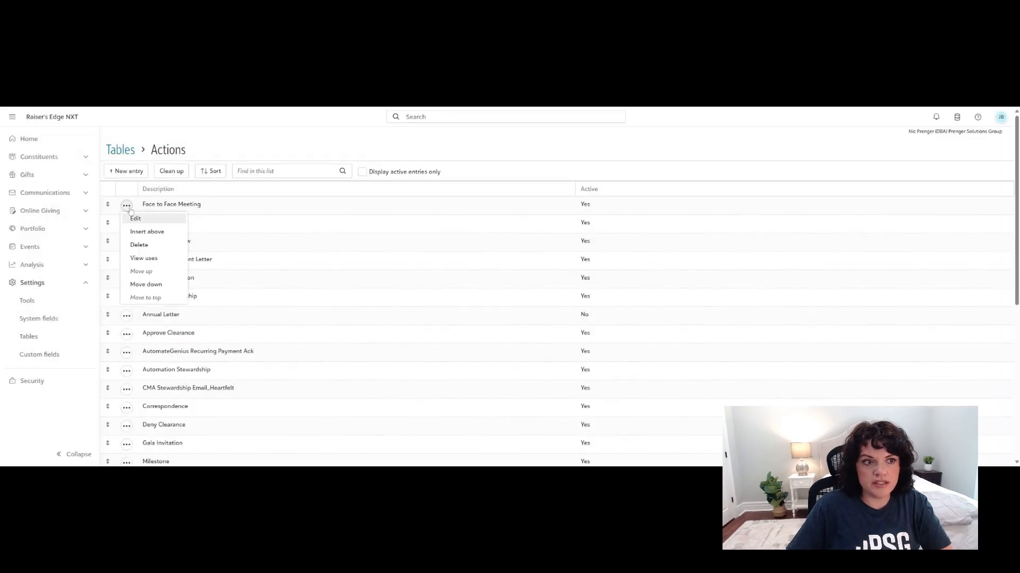
pyautogui.click(150, 259)
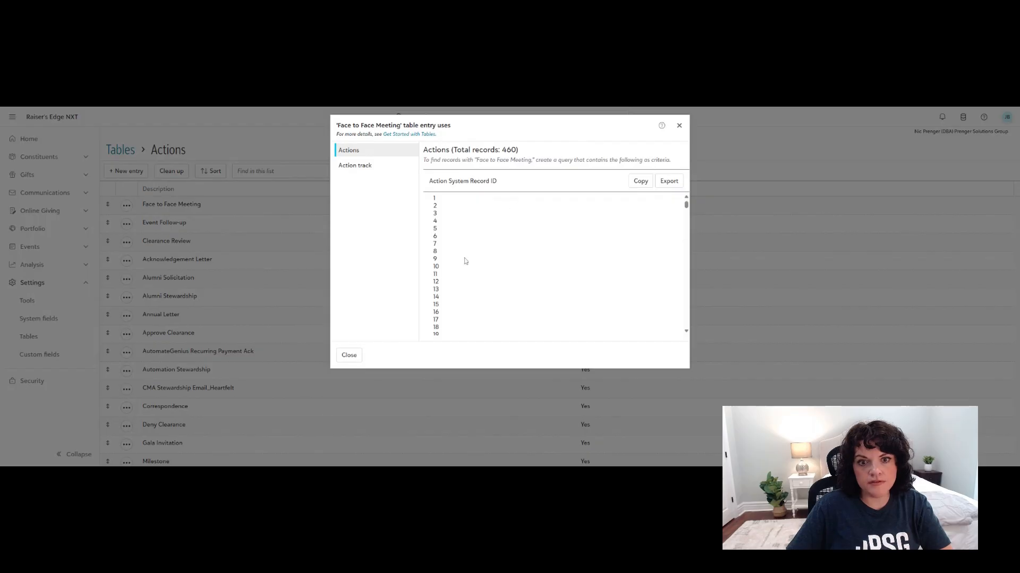
pyautogui.scroll(-20, 465, 261)
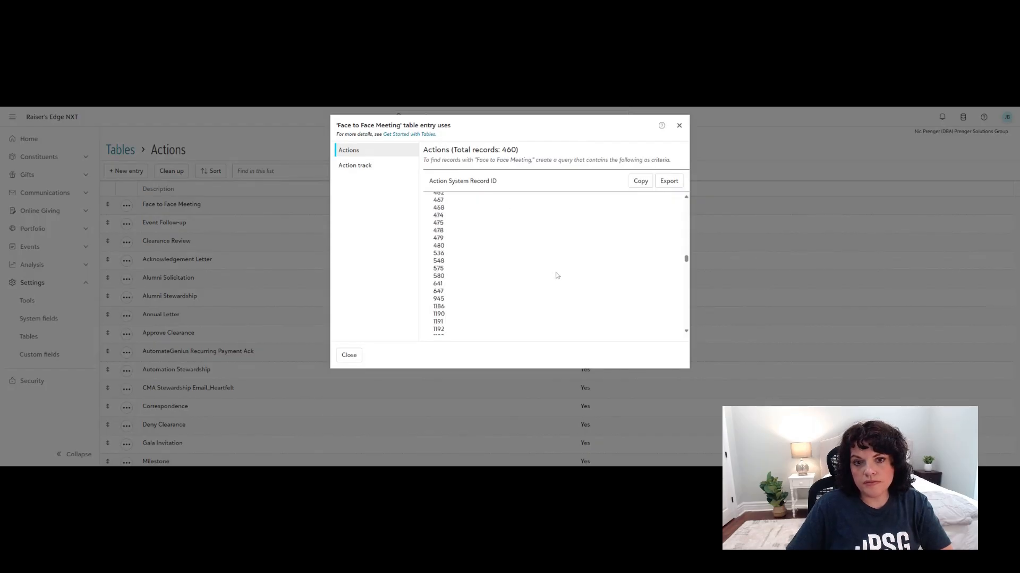
pyautogui.scroll(-12, 557, 276)
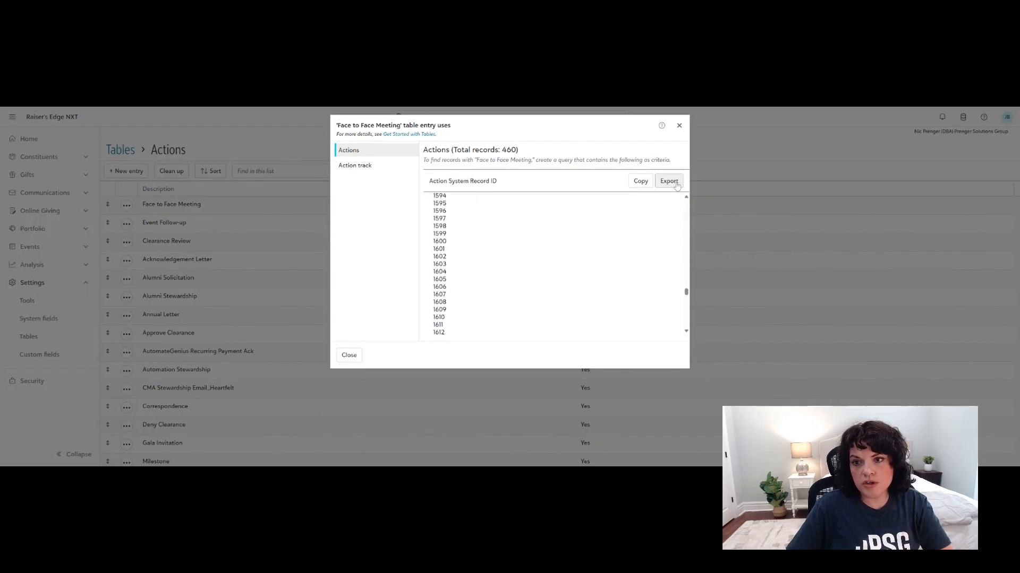
pyautogui.scroll(-10, 553, 232)
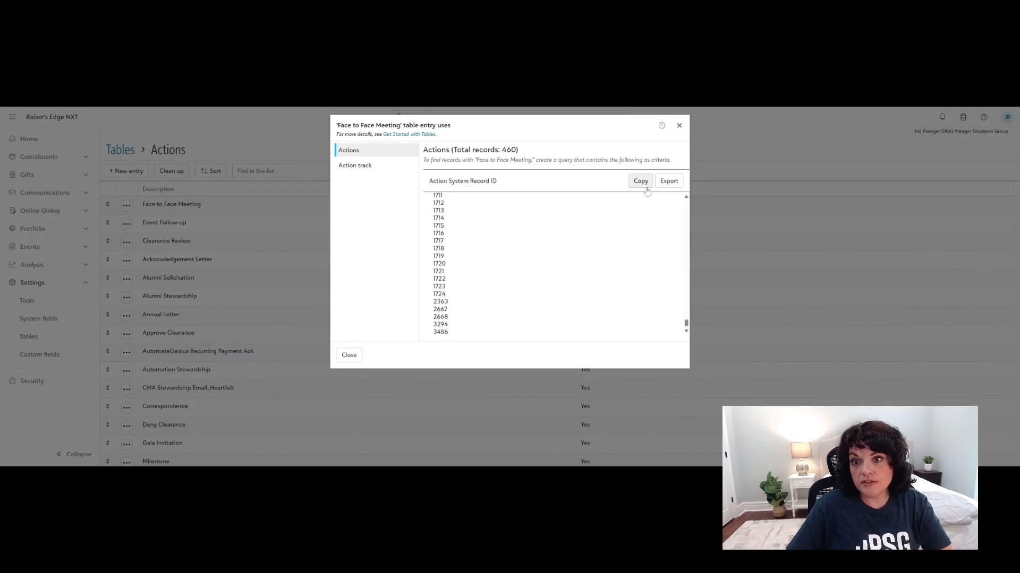
pyautogui.scroll(20, 455, 327)
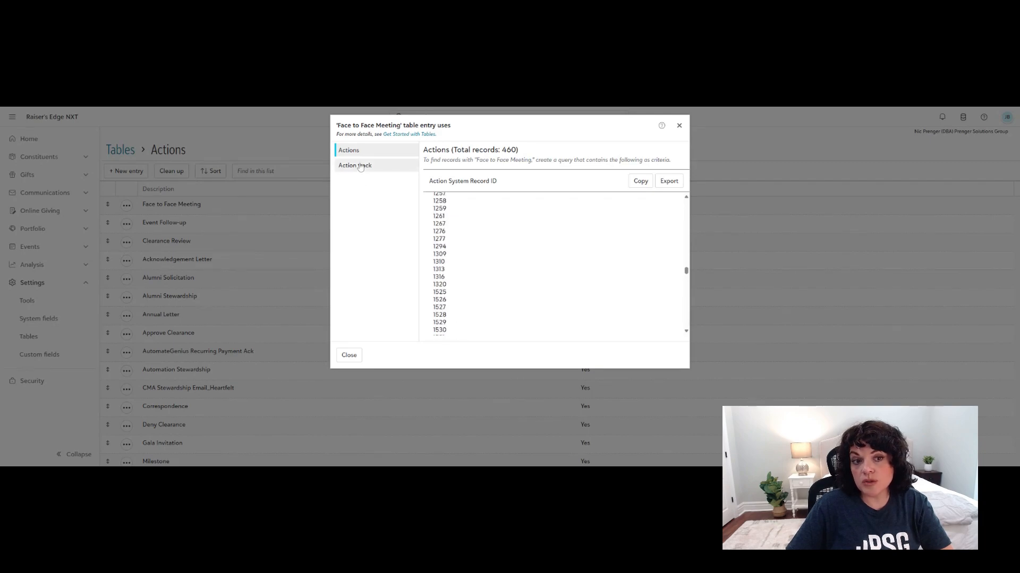
pyautogui.click(349, 355)
# Move Gala Invitation to the top of the Actions table and down one place, below Face to Face Meeting.
pyautogui.click(126, 223)
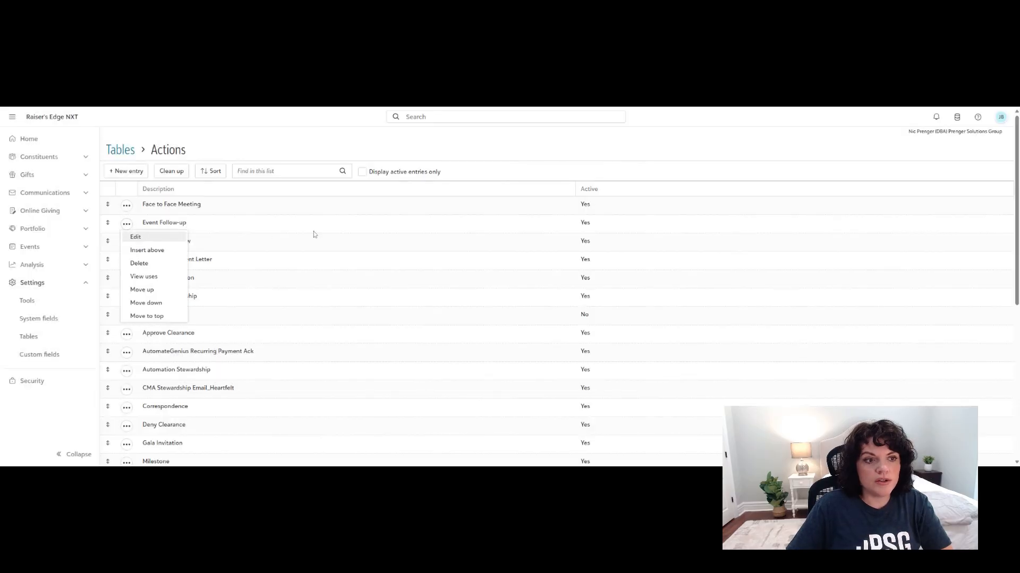
pyautogui.click(210, 334)
pyautogui.scroll(-3, 209, 333)
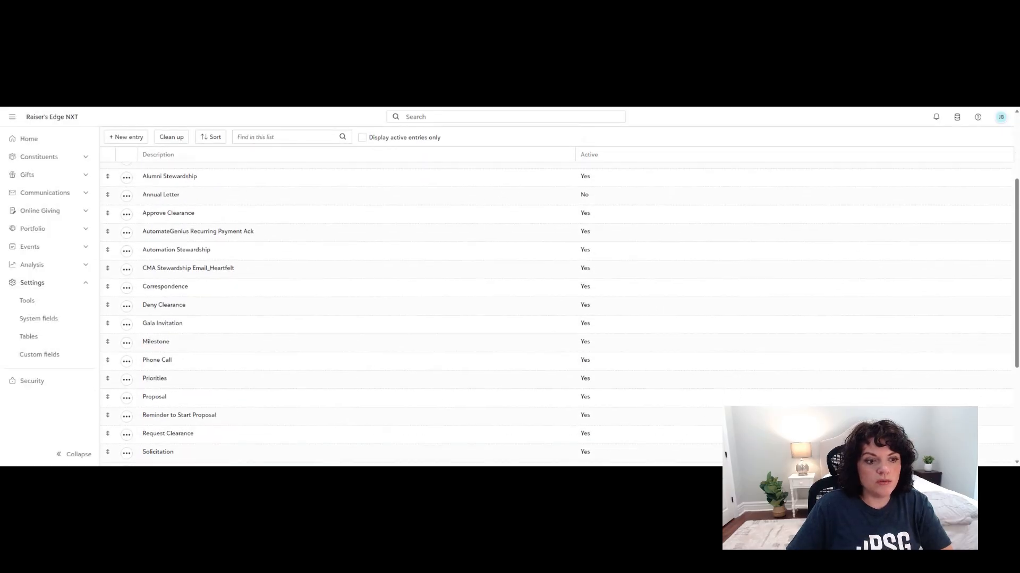
pyautogui.click(126, 325)
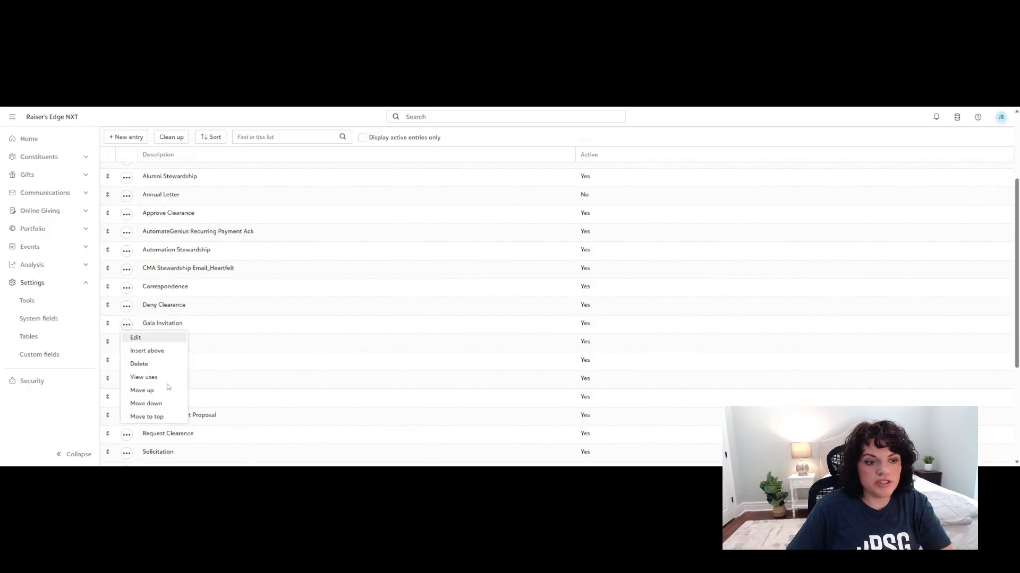
pyautogui.click(154, 417)
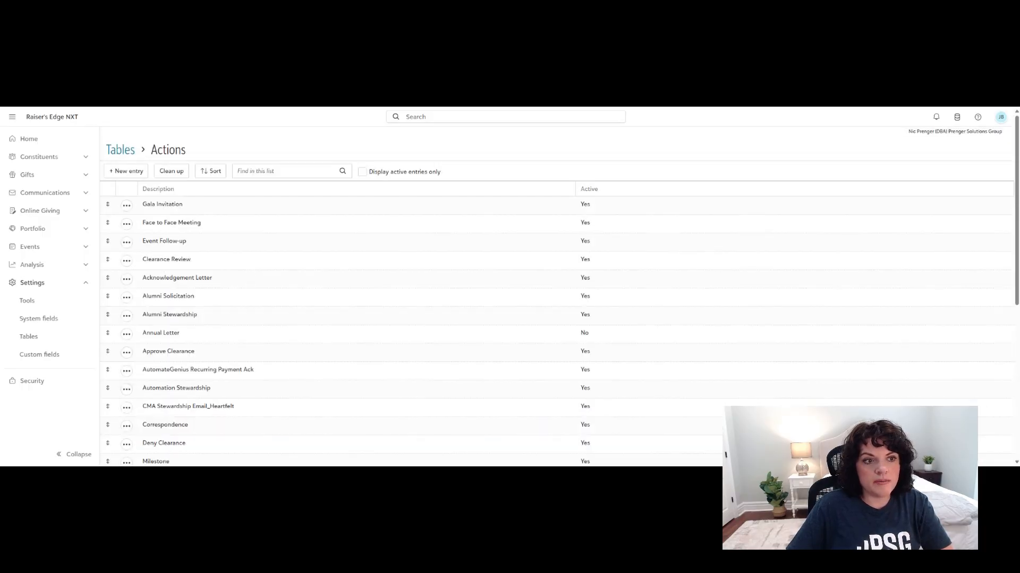
pyautogui.click(127, 206)
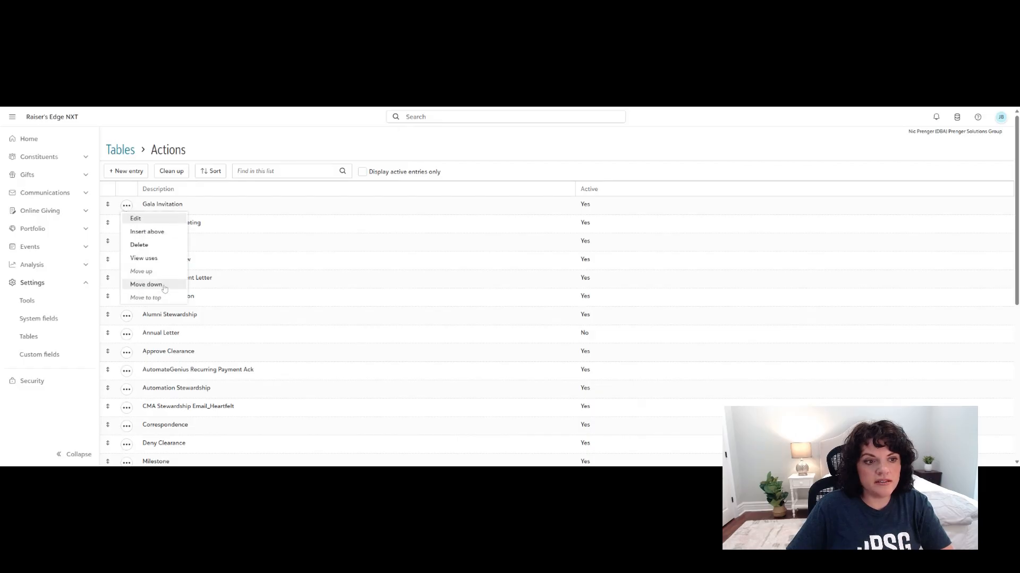
pyautogui.click(146, 284)
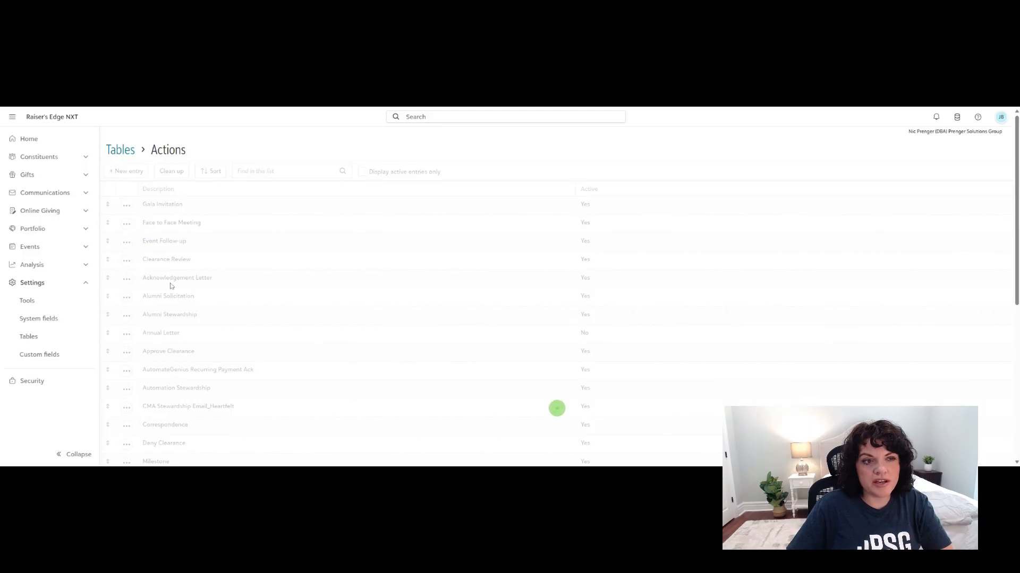
# Try to move Priorities to the top of the Actions table, and move Clearance Review down one place, below Acknowledgement Letter.
pyautogui.scroll(-5, 223, 305)
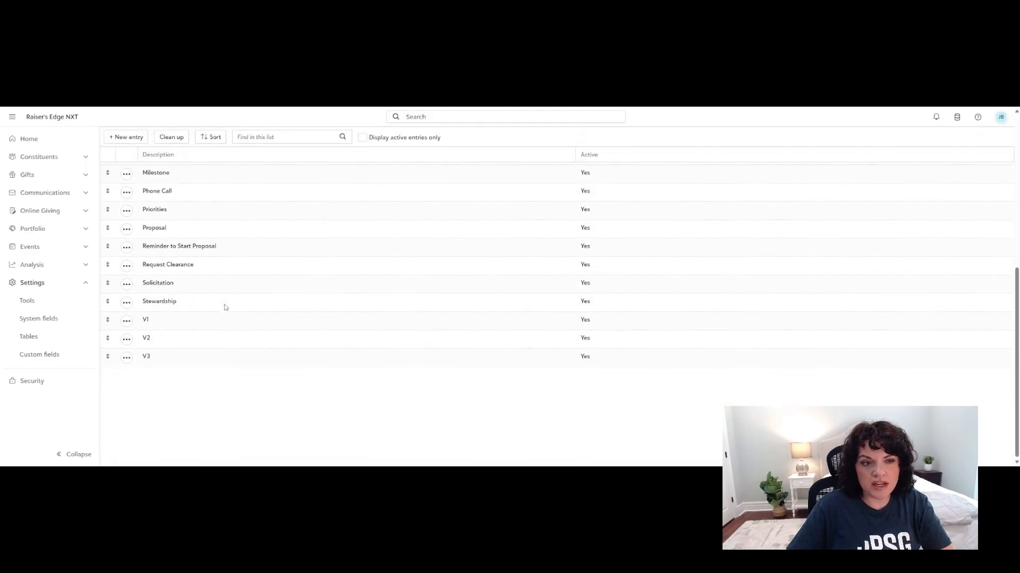
pyautogui.click(125, 211)
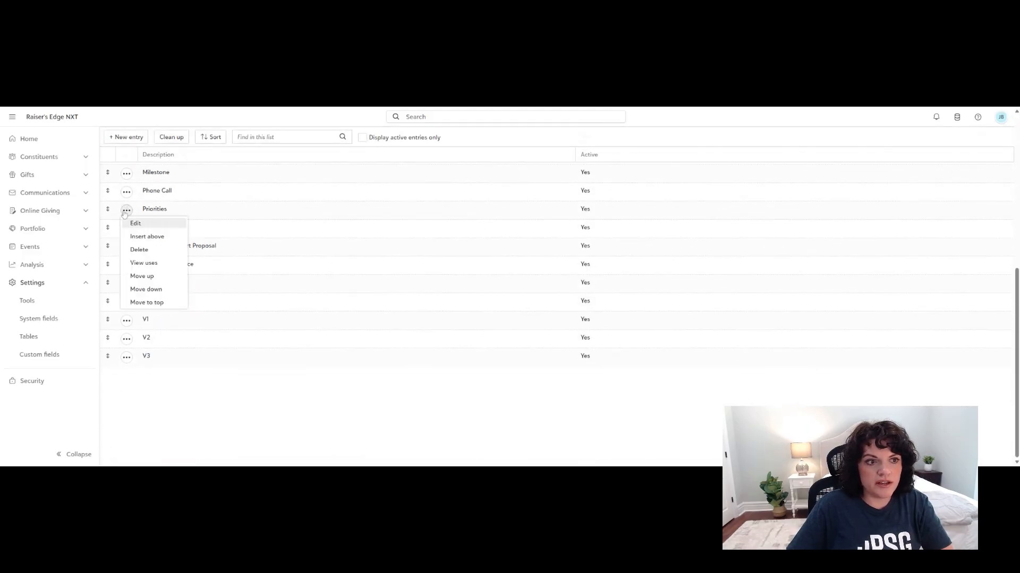
pyautogui.click(144, 303)
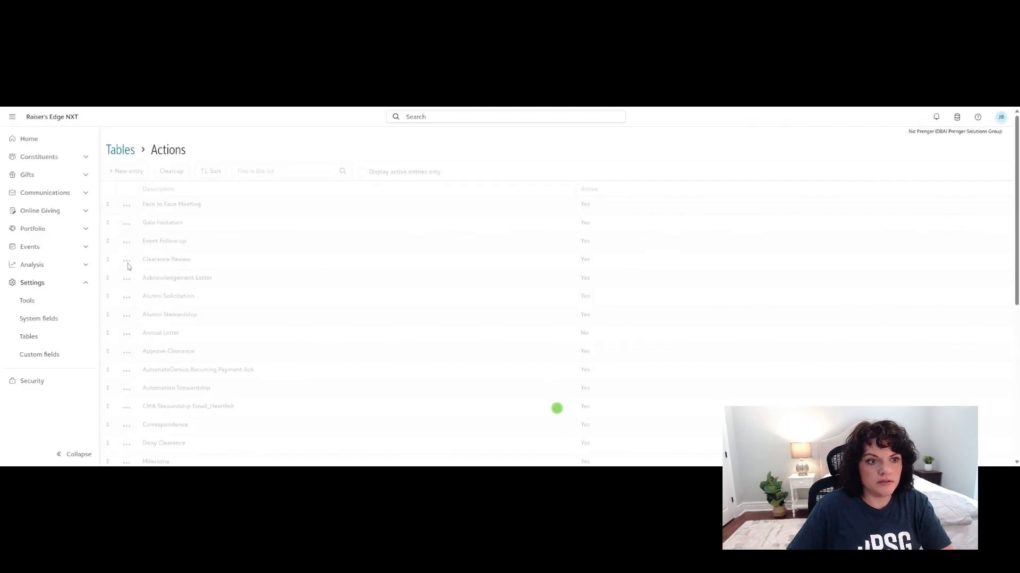
pyautogui.click(127, 261)
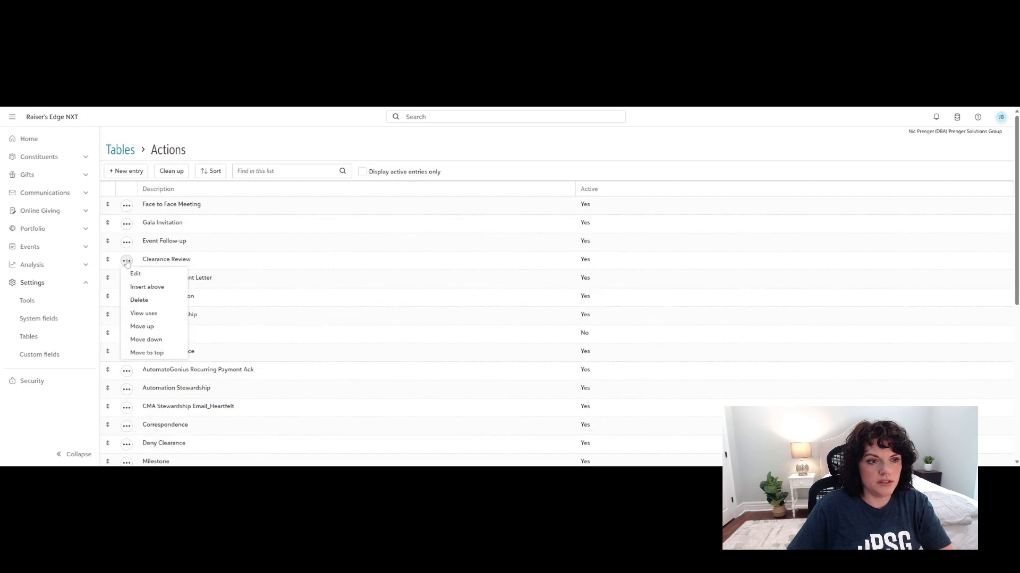
pyautogui.click(168, 342)
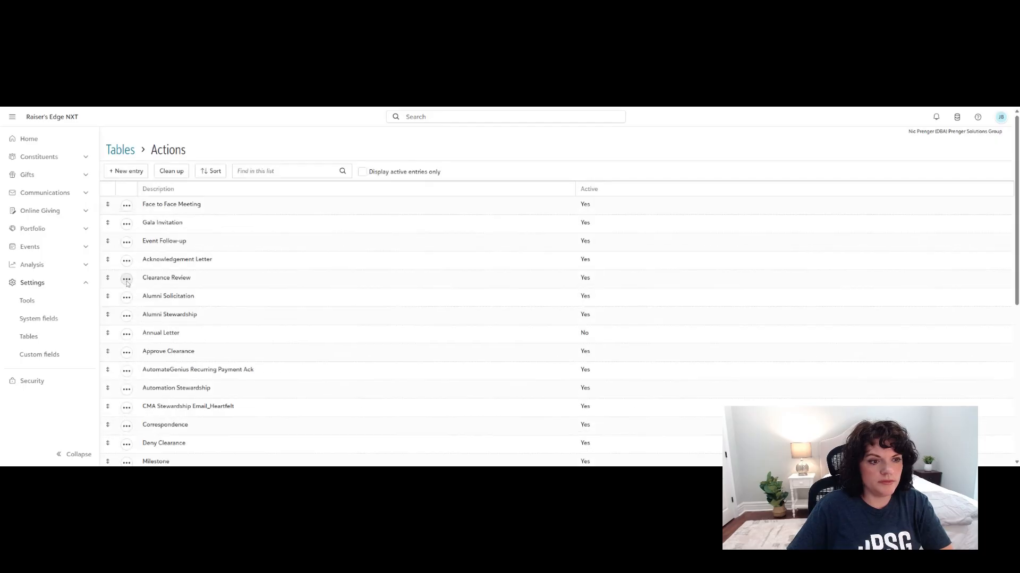
pyautogui.click(127, 261)
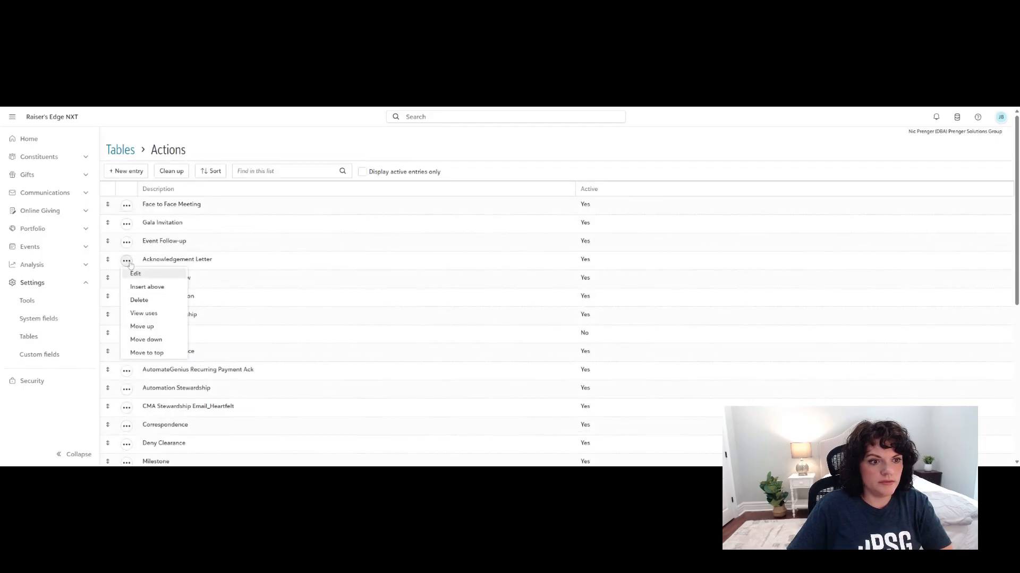
pyautogui.click(159, 291)
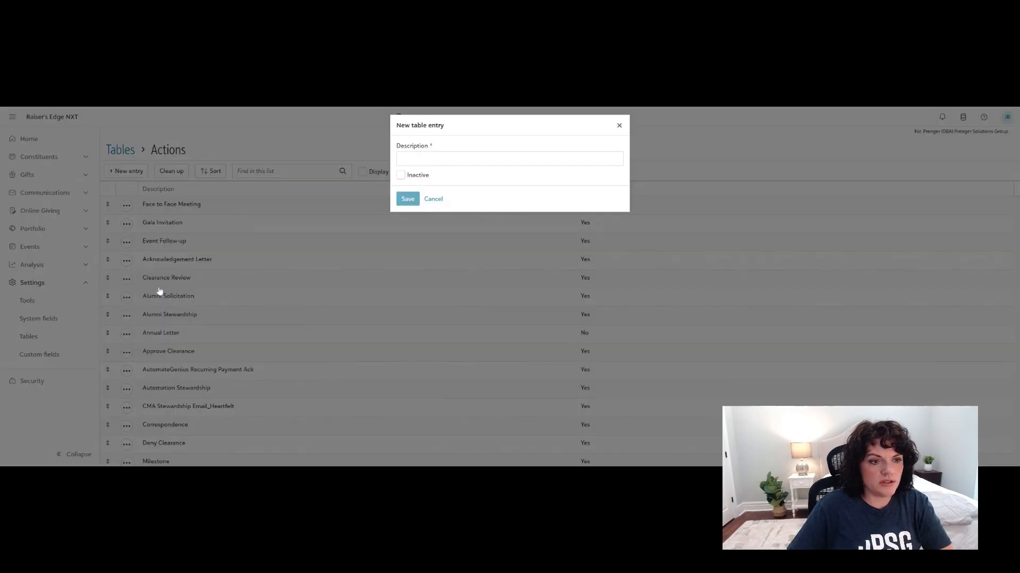
pyautogui.click(440, 205)
pyautogui.click(127, 261)
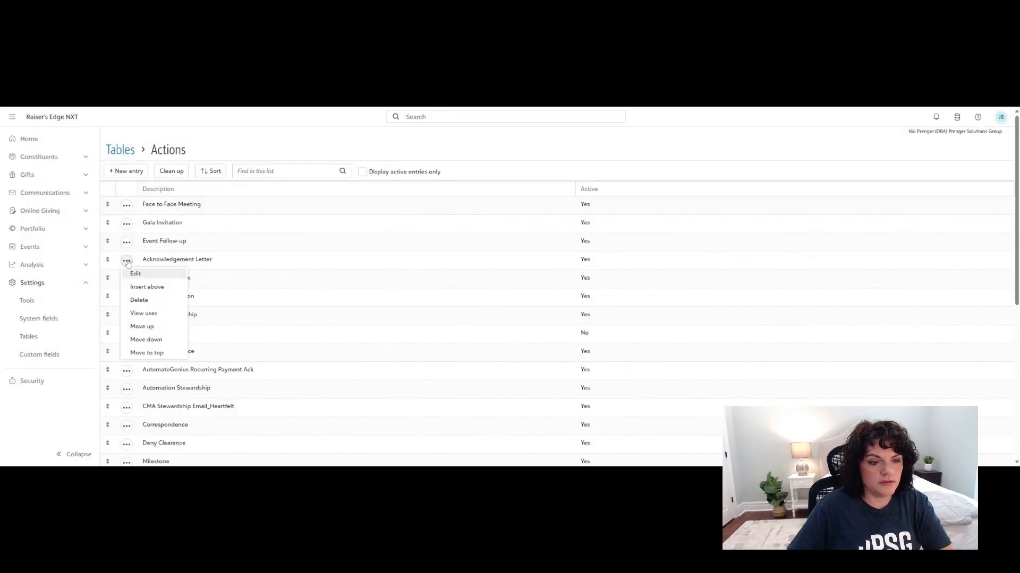
pyautogui.click(137, 290)
pyautogui.click(440, 205)
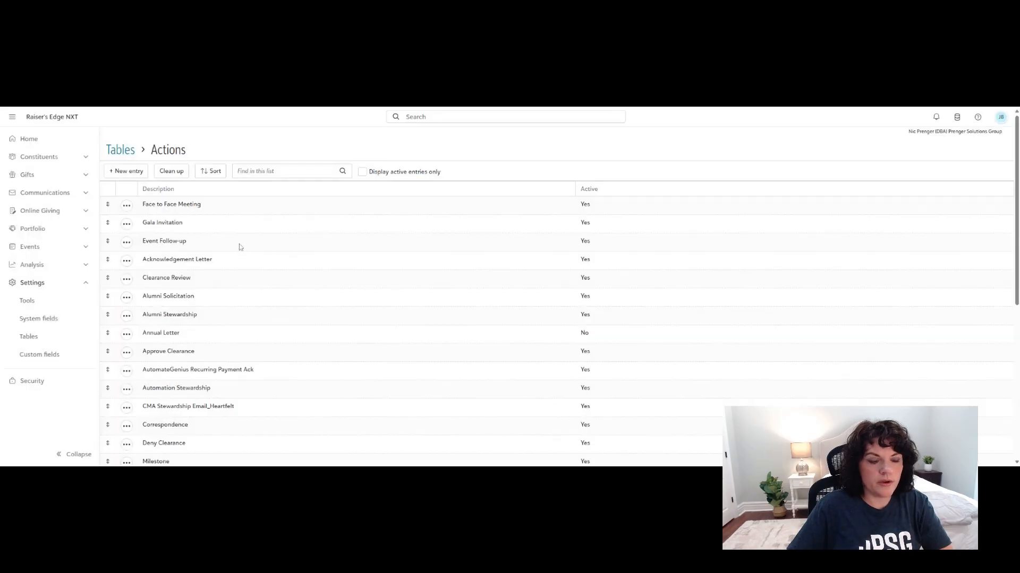